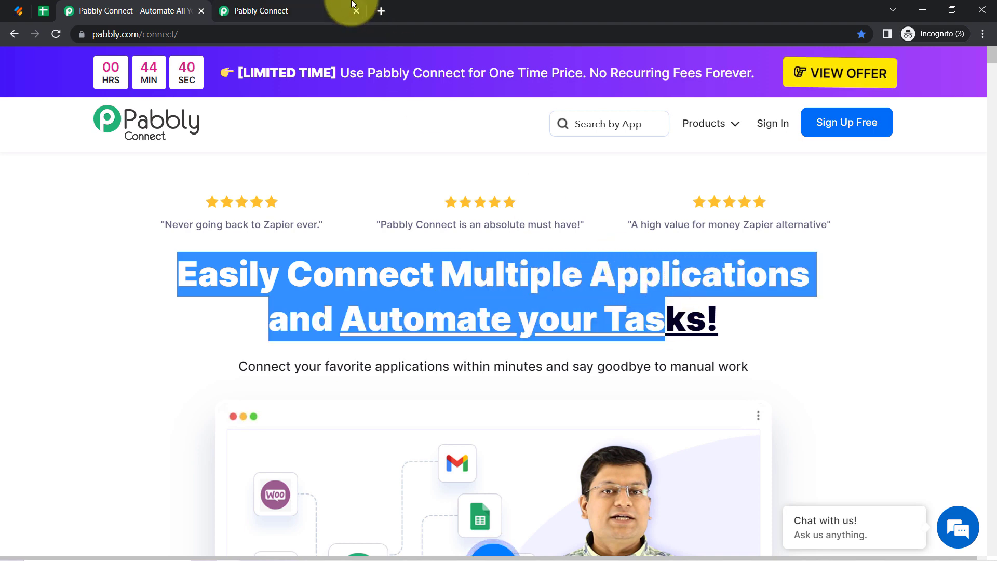
Step: Switch to the Pabbly Connect browser tab to bring up the Connect dashboard
click(314, 6)
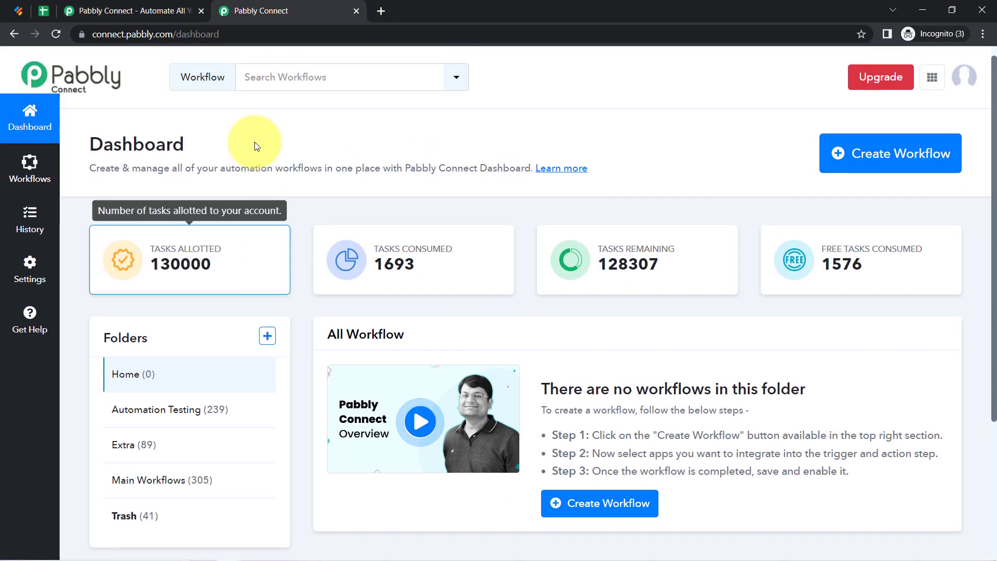
click(168, 6)
click(148, 242)
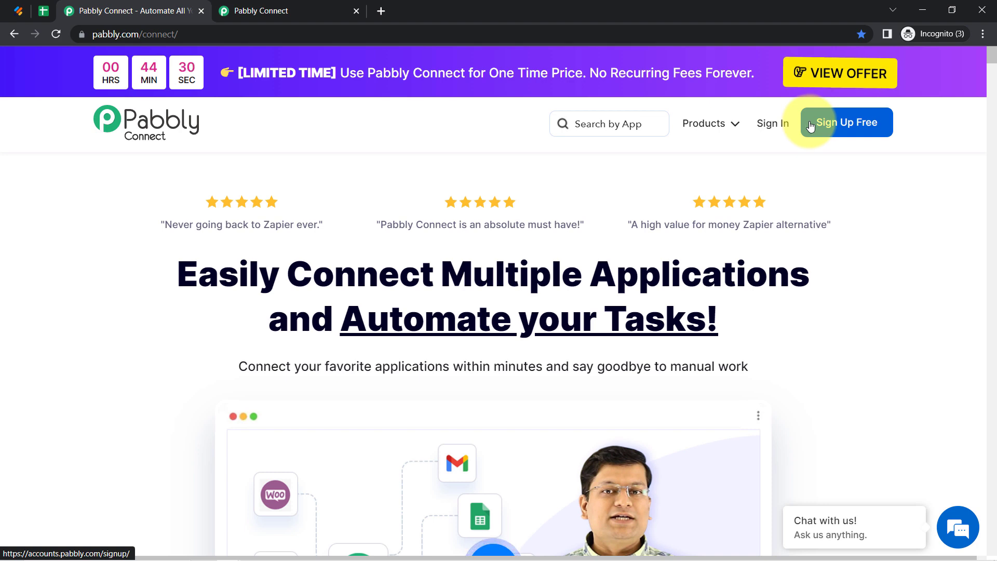
click(249, 11)
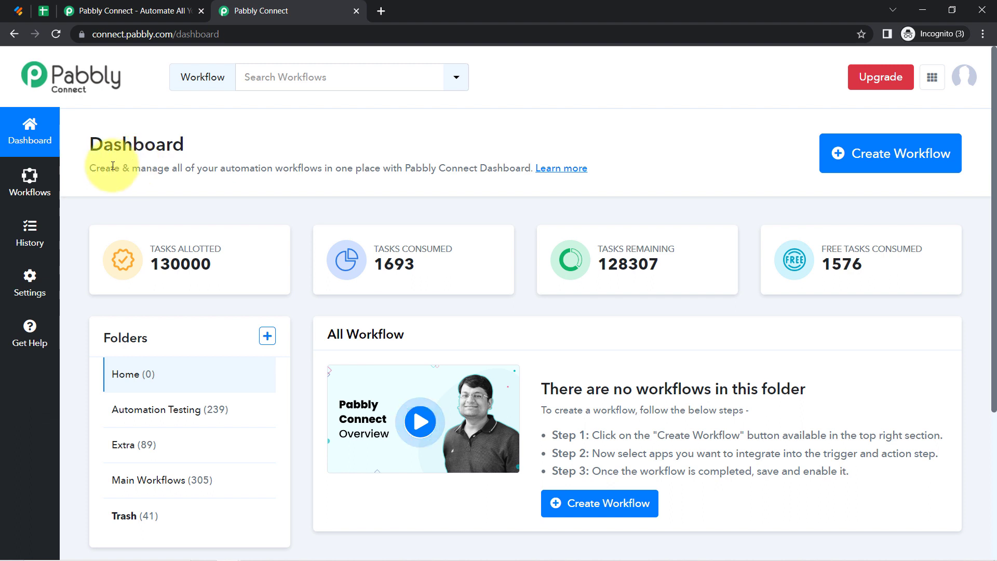
drag(95, 149, 206, 136)
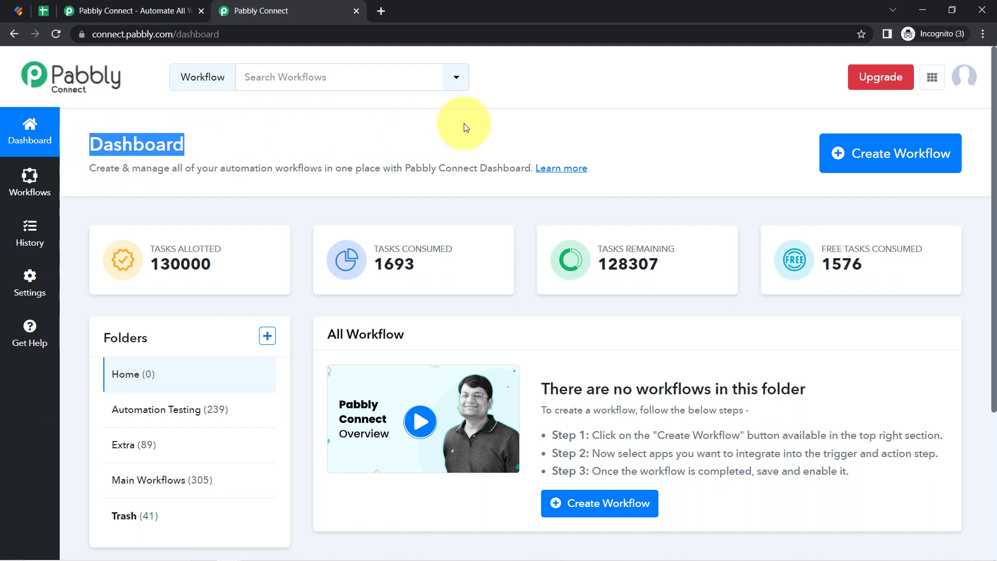
Step: Create a new workflow named 'Capture Webhook Response in Google Sheets'
click(862, 155)
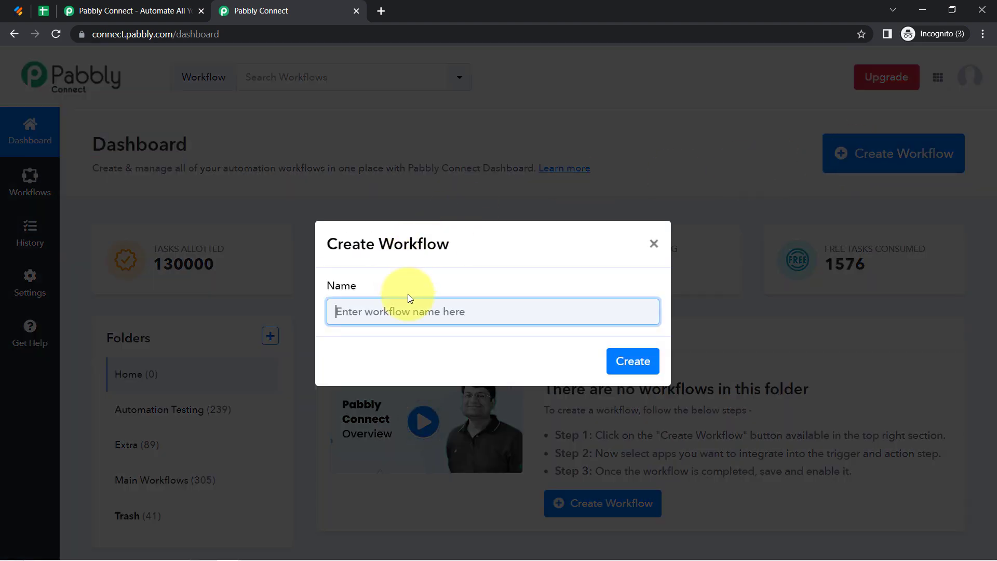
text(Capture Webhook Response in Google Sheets)
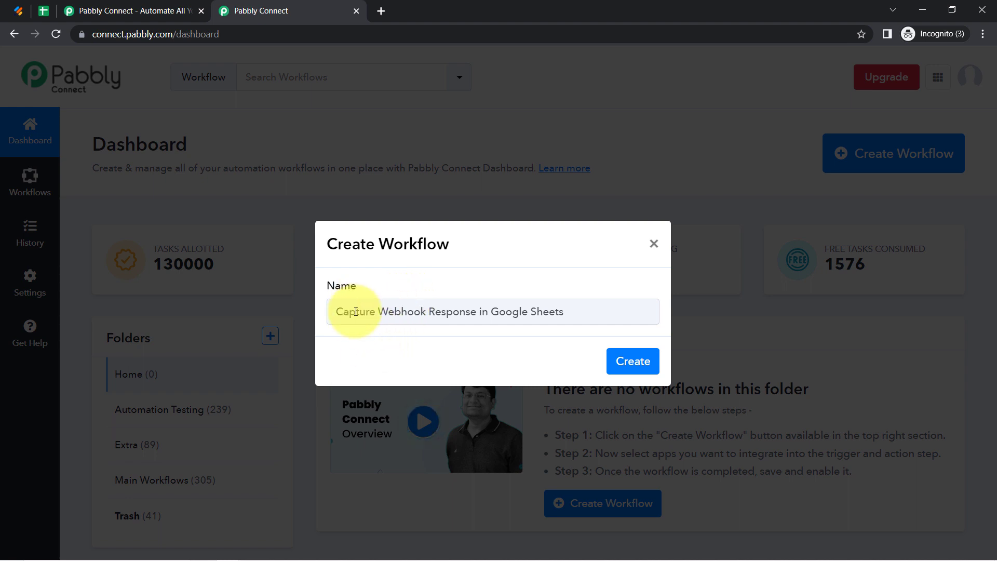
drag(353, 311, 529, 314)
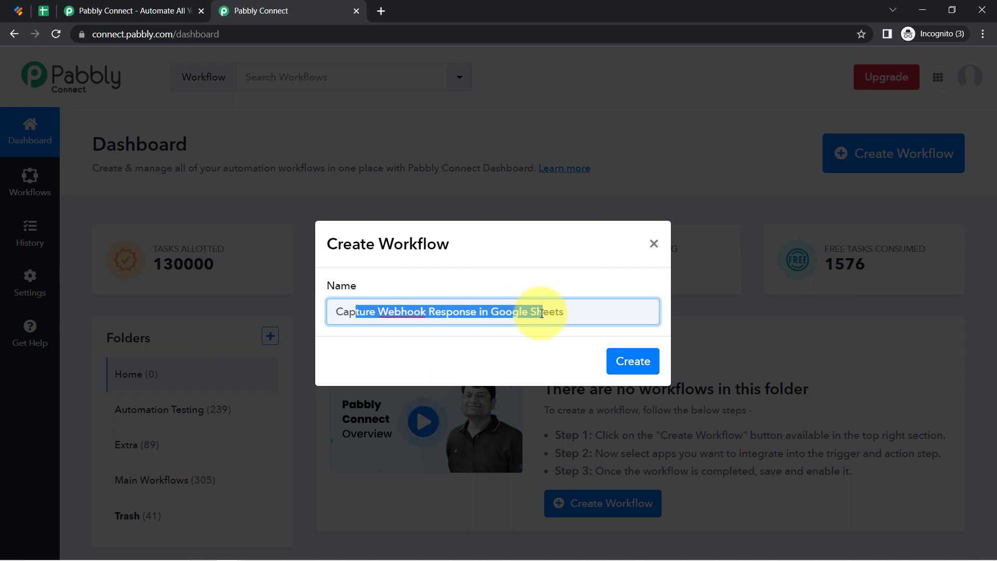
click(633, 361)
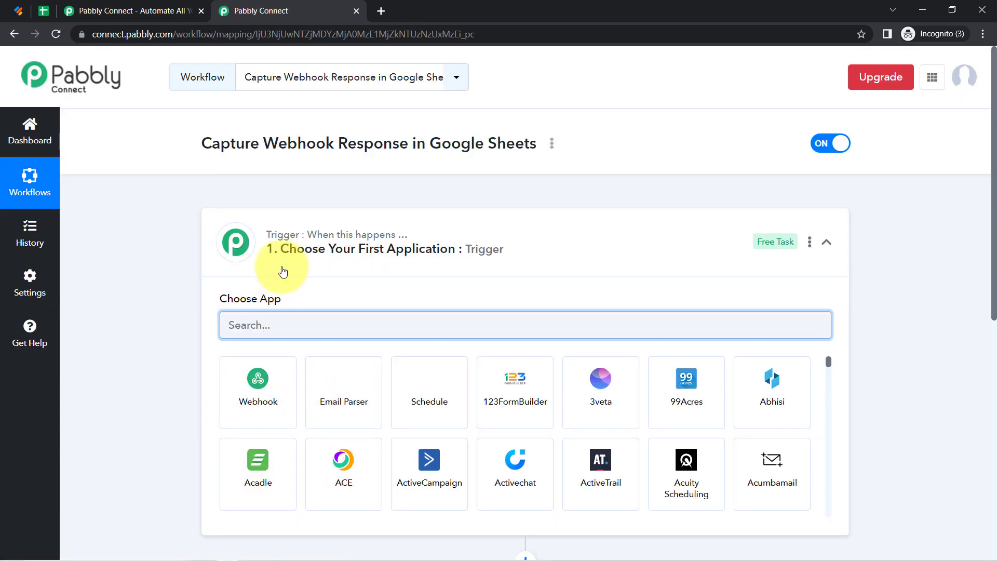
click(273, 238)
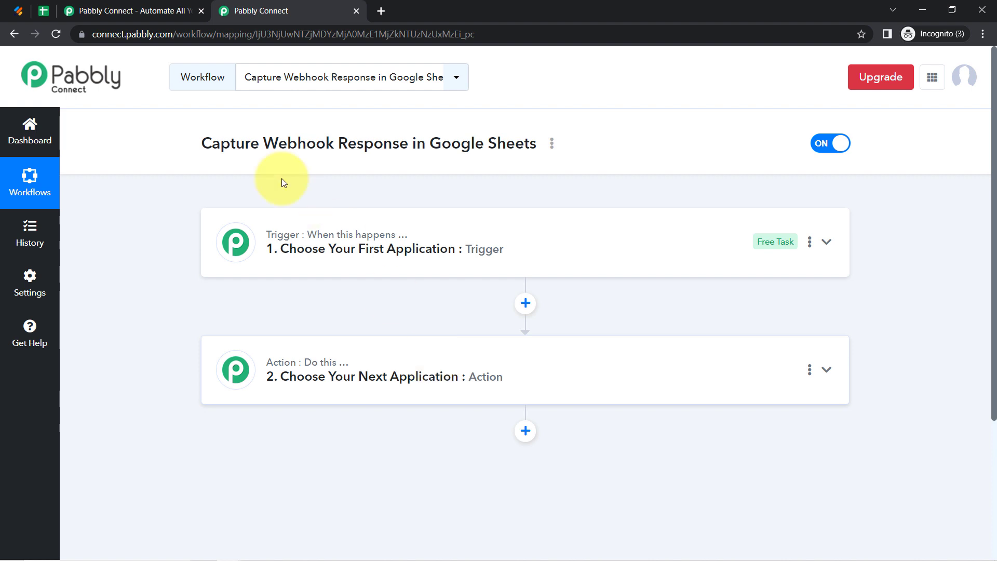
drag(212, 143, 514, 142)
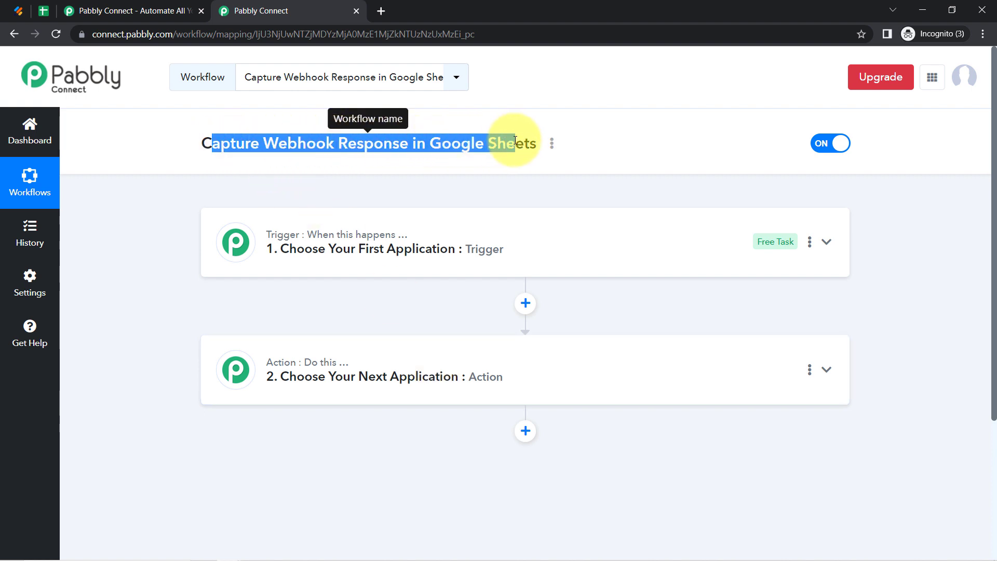
click(361, 249)
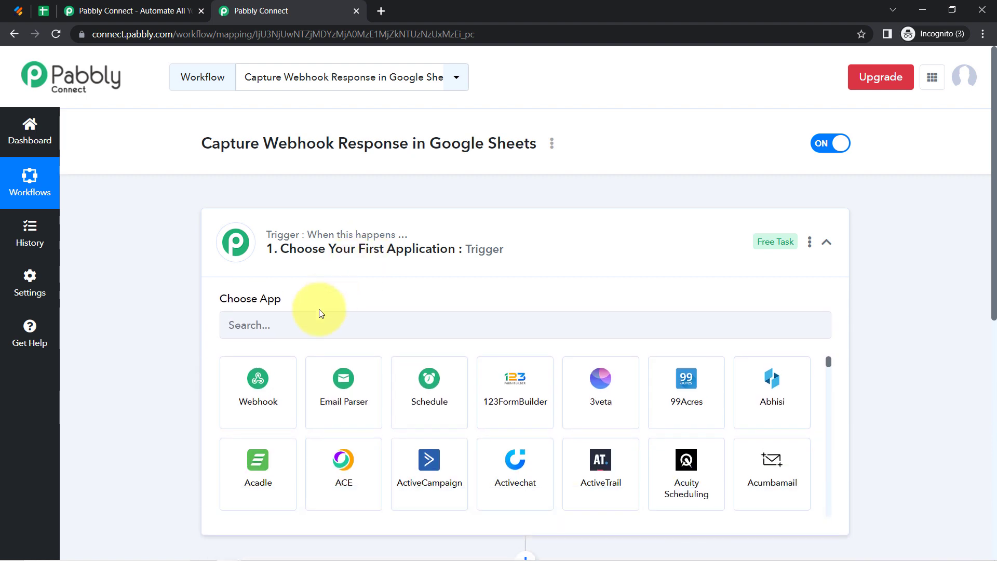
click(266, 328)
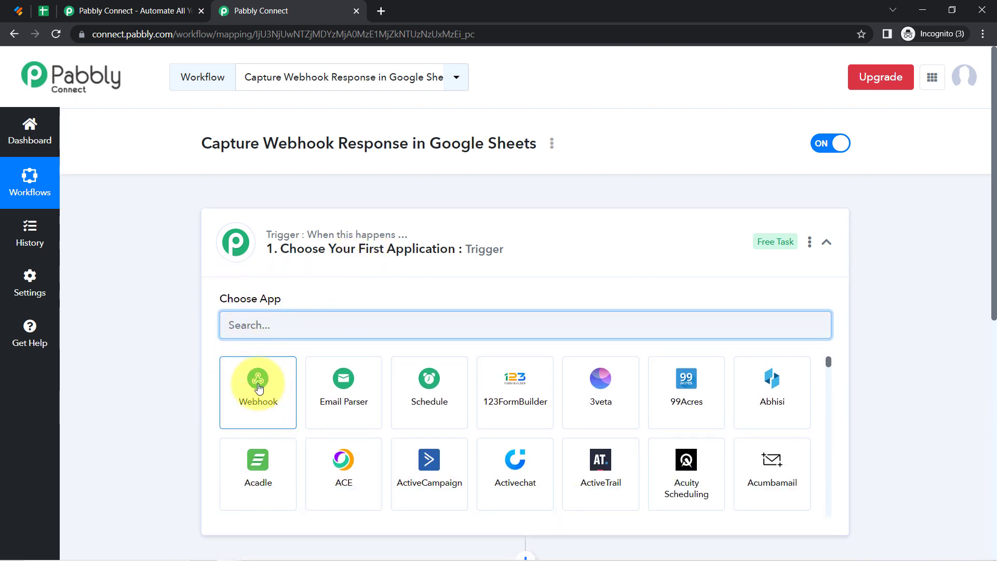
click(18, 11)
click(254, 10)
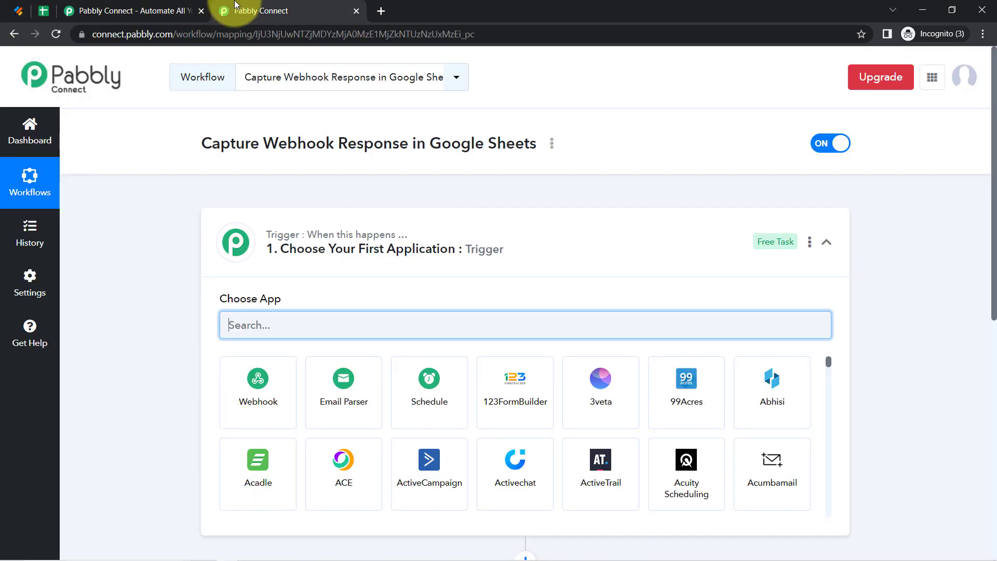
drag(229, 148, 465, 135)
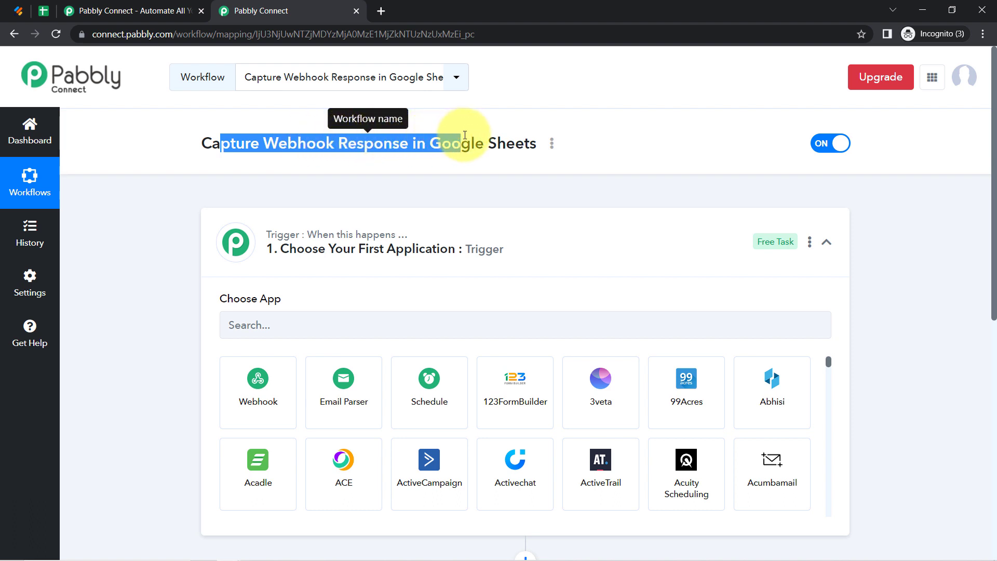
click(19, 10)
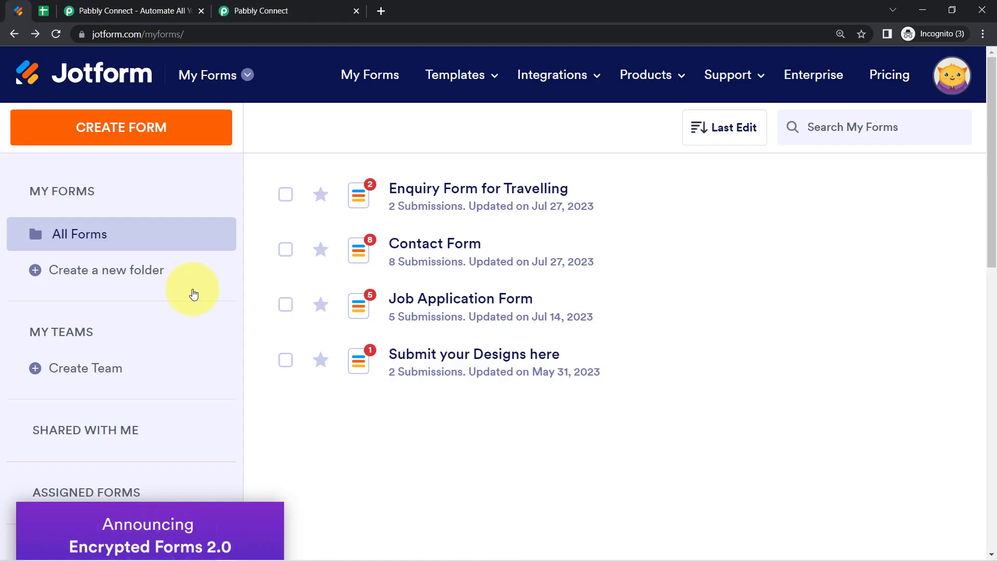
click(251, 9)
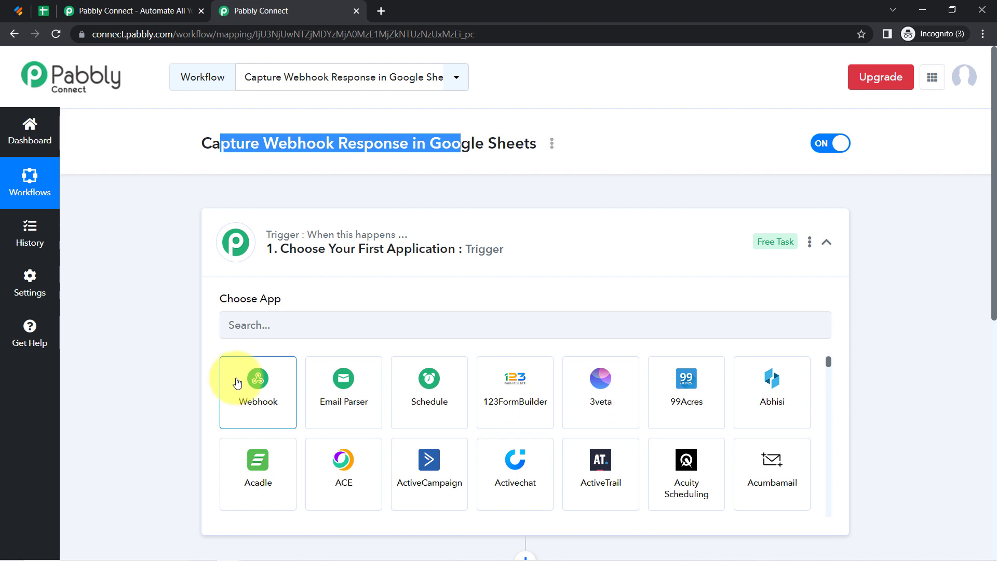
click(249, 330)
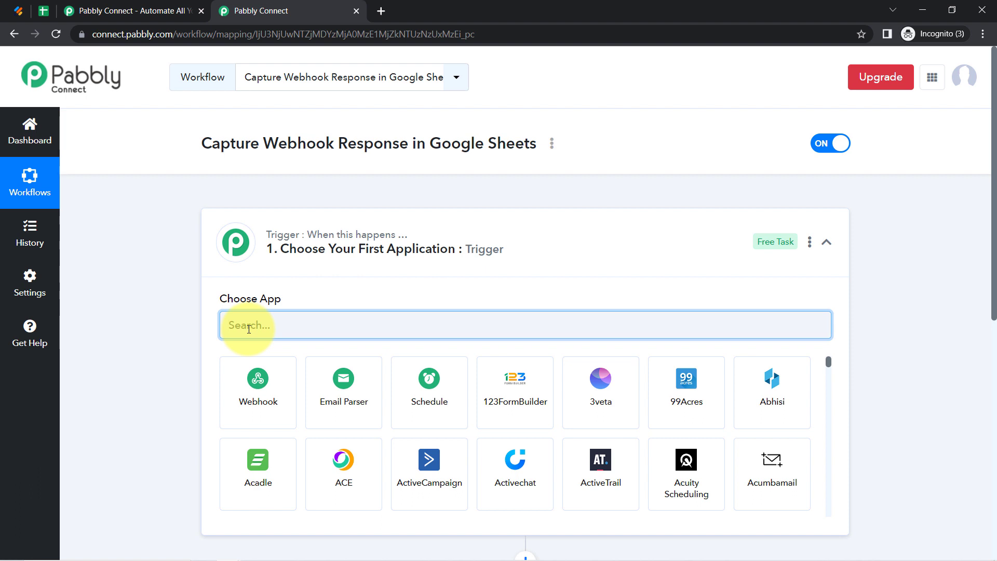
Step: Pick Jotform first, then replace the trigger app with Webhook by Pabbly (Capture Webhook)
text(jotf)
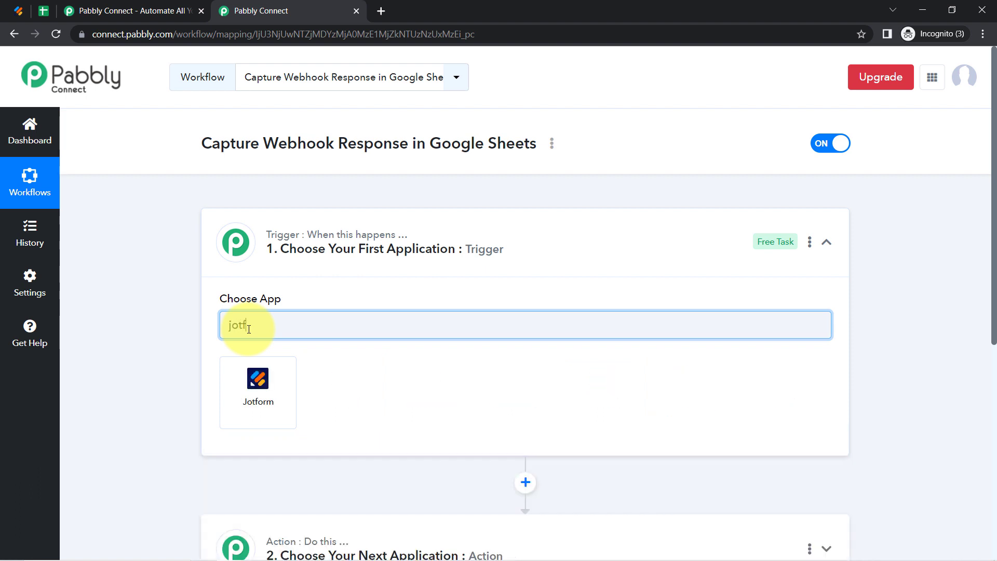
click(257, 378)
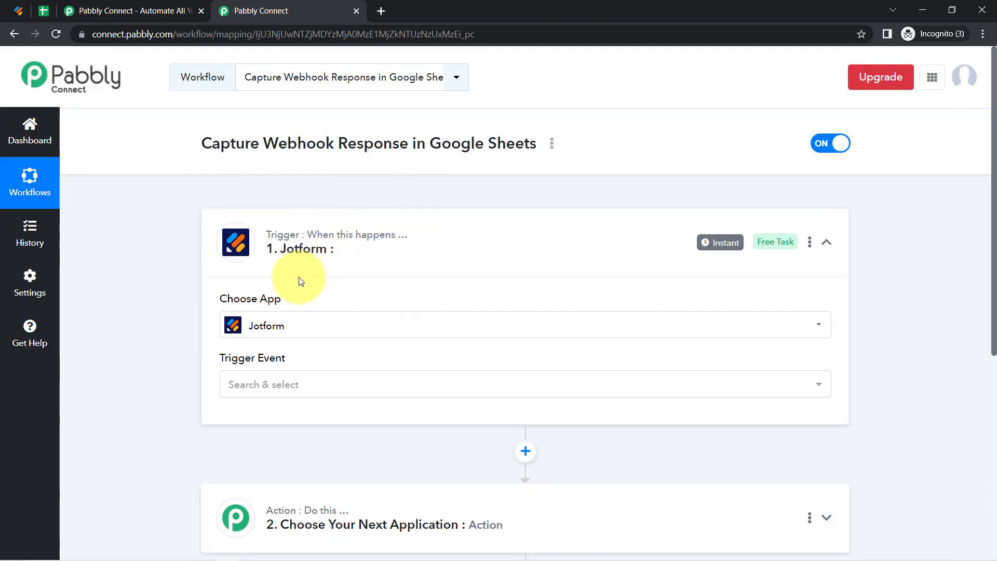
click(305, 251)
click(303, 250)
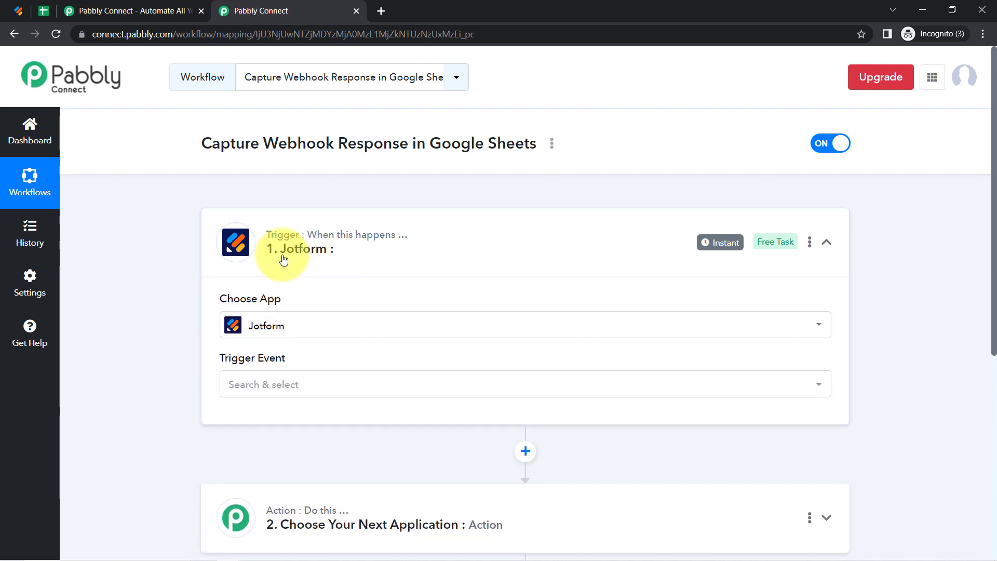
click(246, 323)
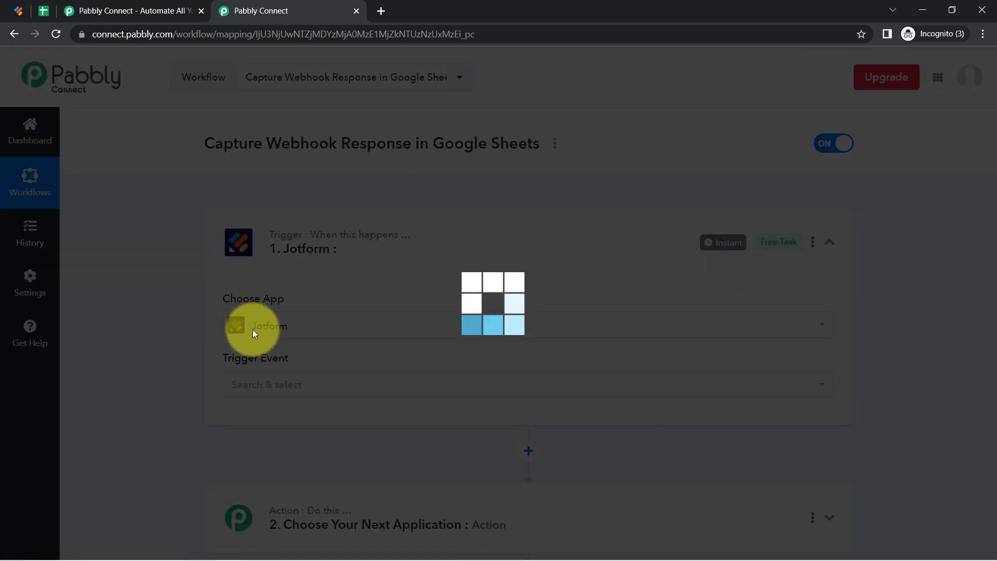
text(webh)
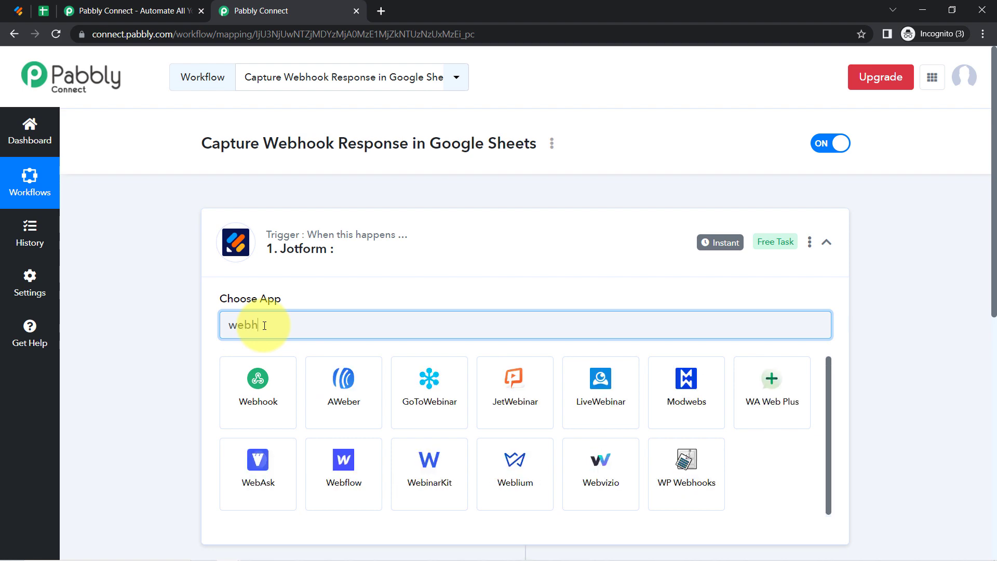
click(266, 363)
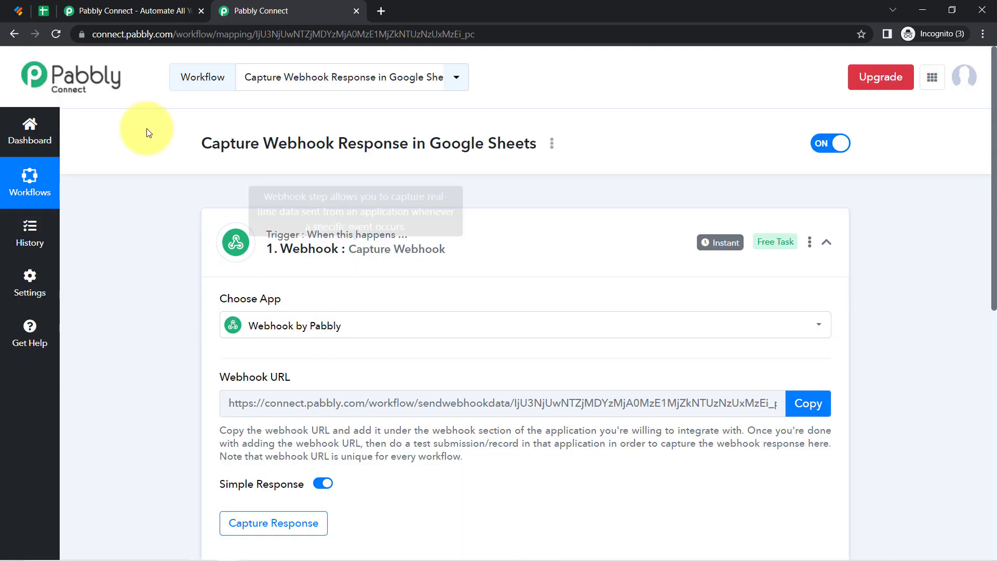
Step: Copy the workflow's Webhook URL and go to the Jotform form list
click(2, 6)
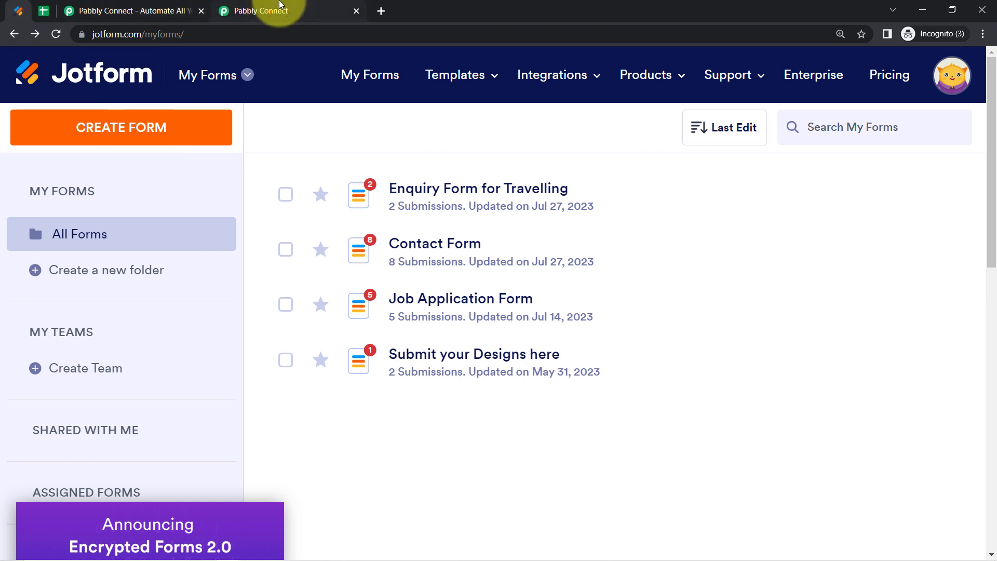
click(281, 8)
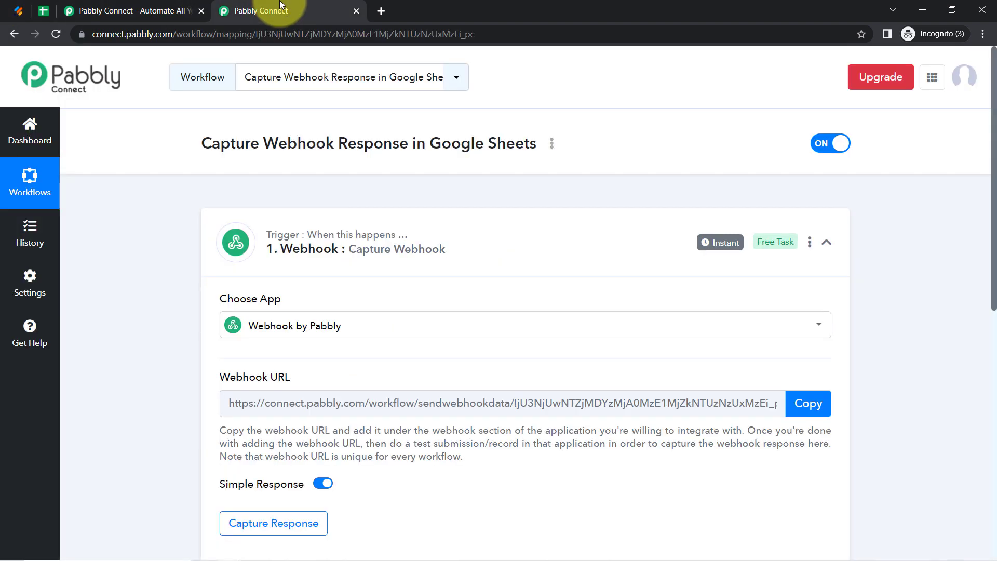
drag(995, 252, 993, 307)
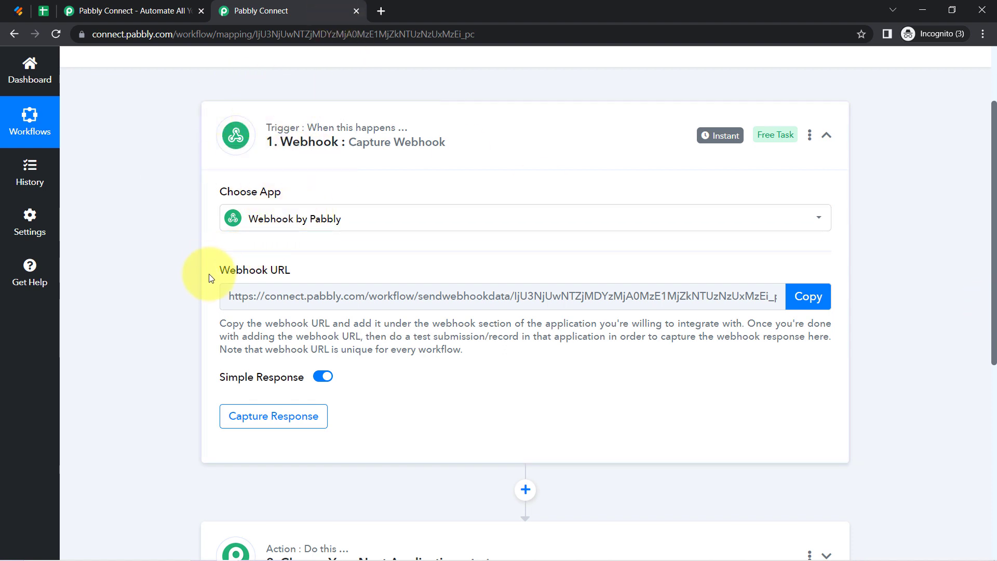
triple_click(257, 272)
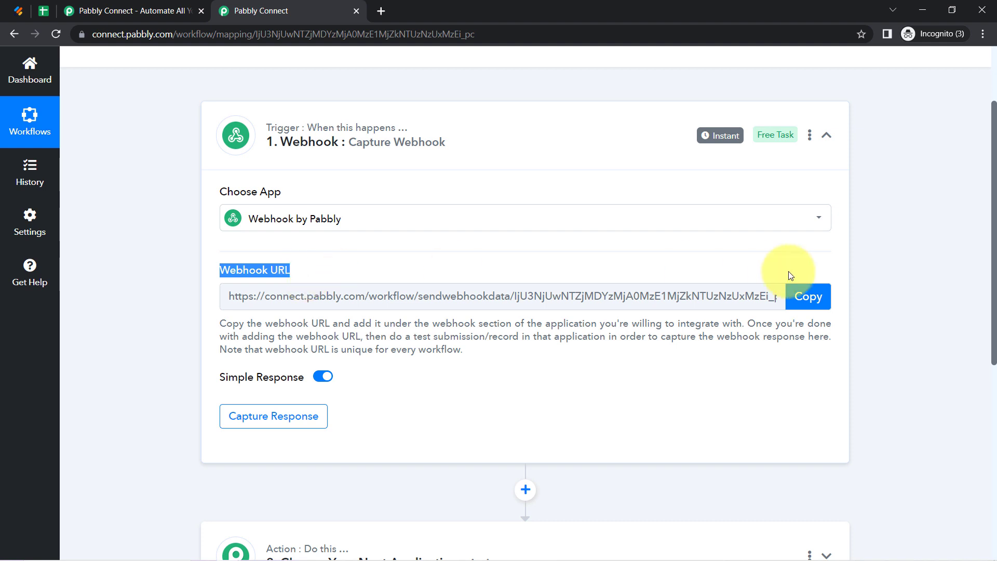
click(811, 296)
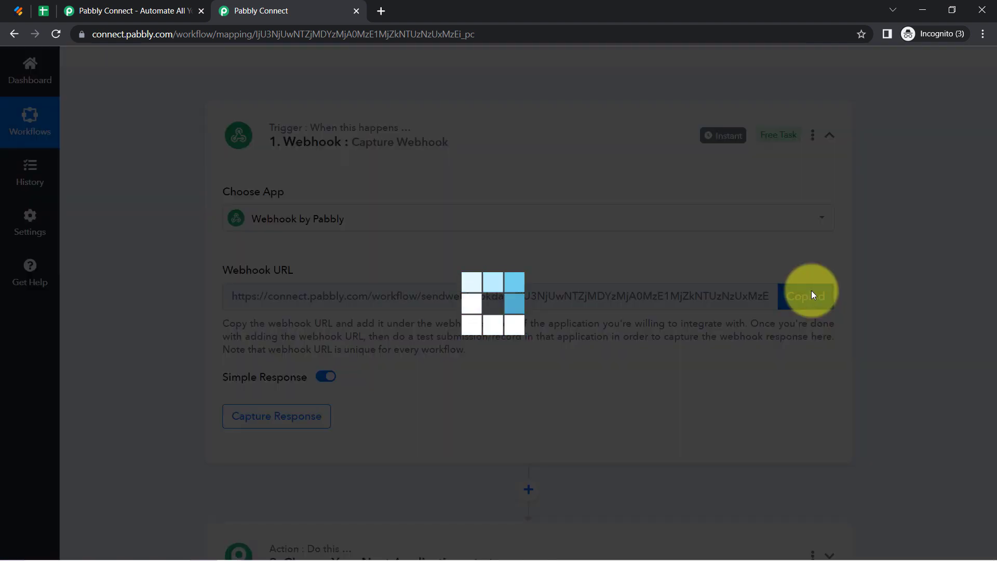
click(8, 7)
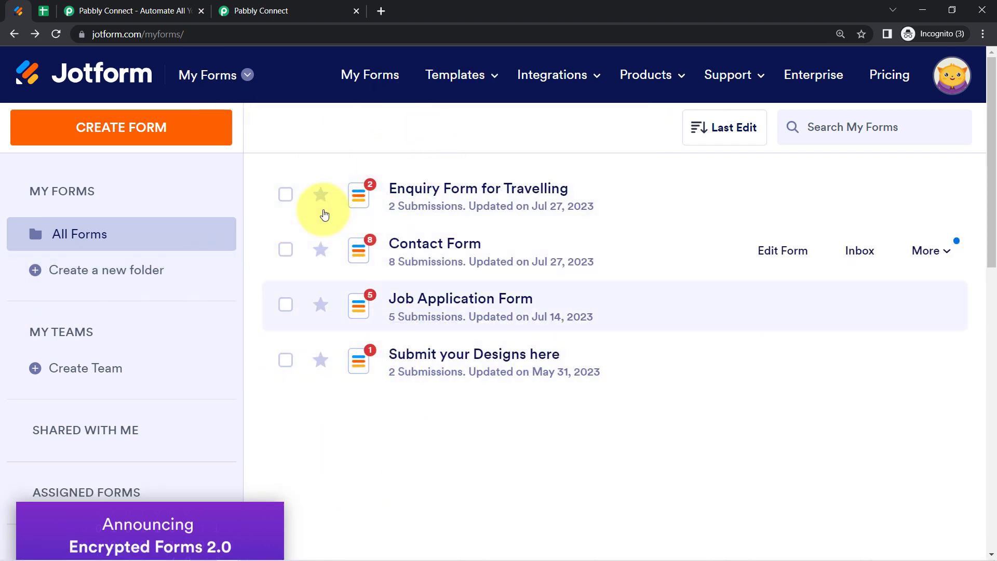
Step: Open the Contact Form's Settings and go to its Integrations section
click(774, 251)
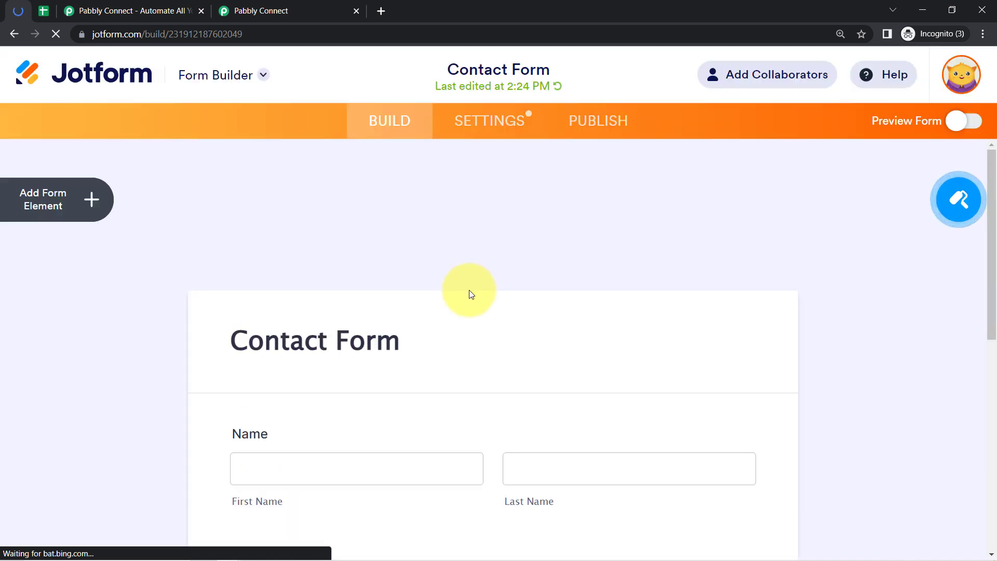
scroll(98, 406, down, 6)
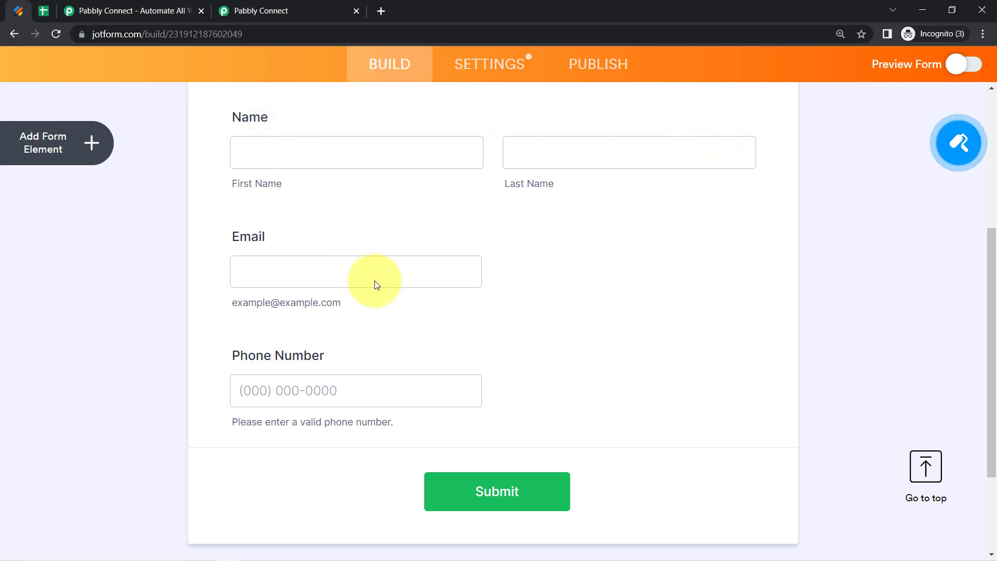
click(483, 81)
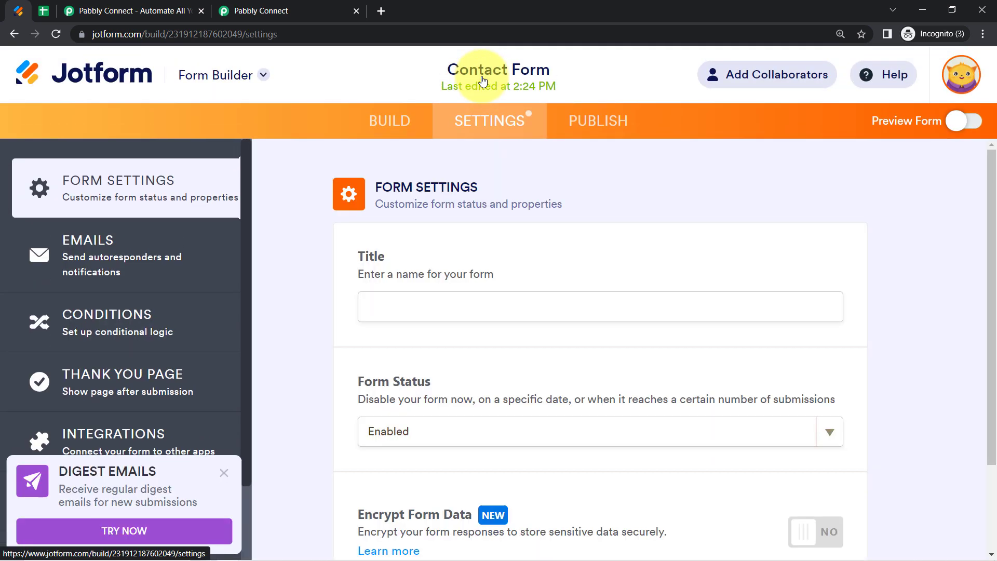
scroll(96, 359, down, 2)
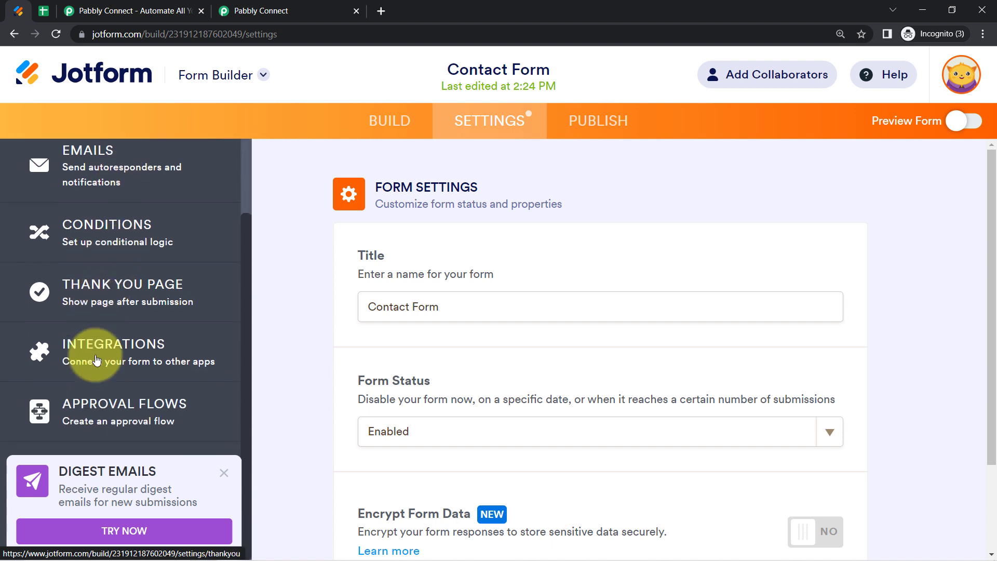
click(97, 359)
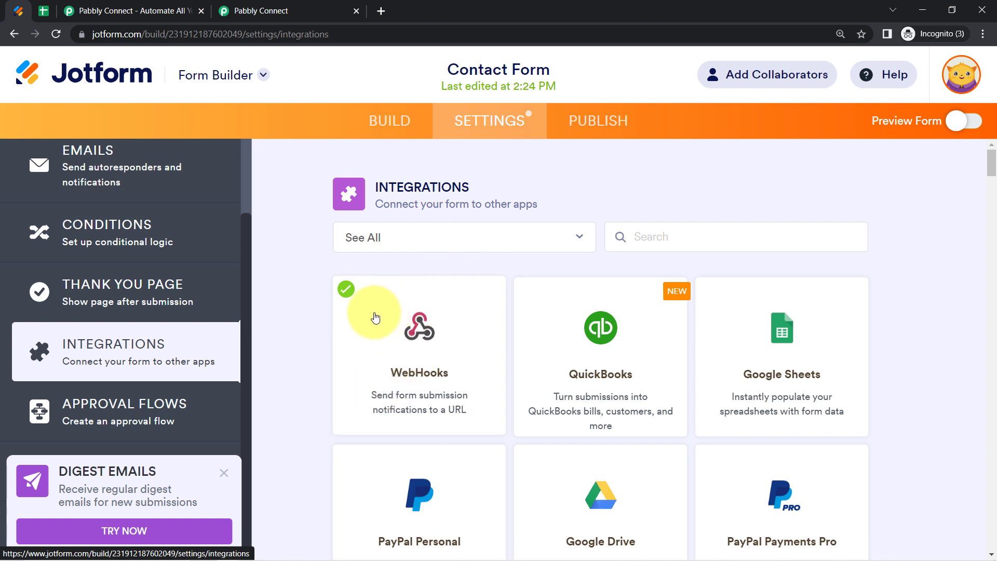
Step: Remove the Contact Form's existing WebHooks integration and focus the integrations search box
click(408, 323)
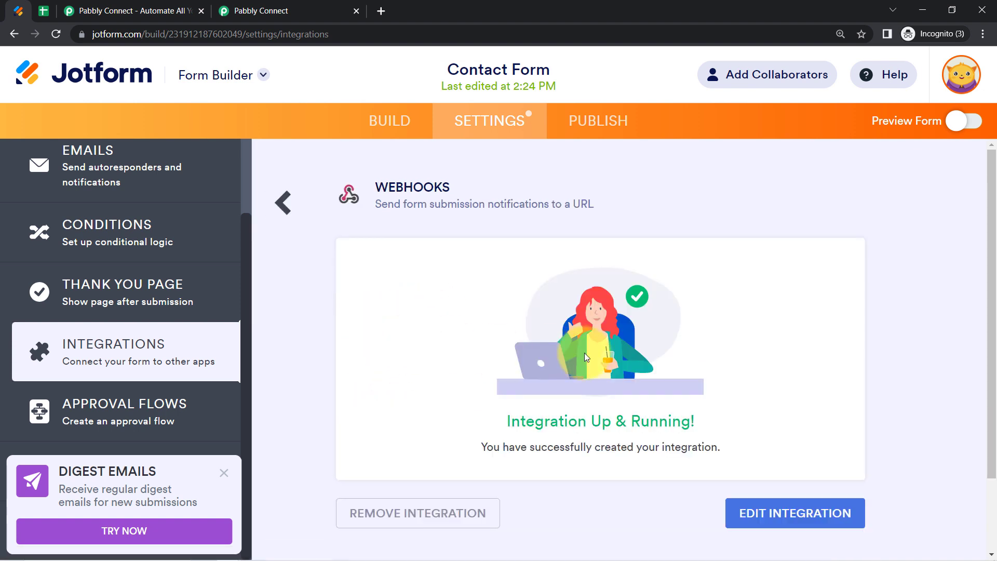
scroll(693, 436, down, 1)
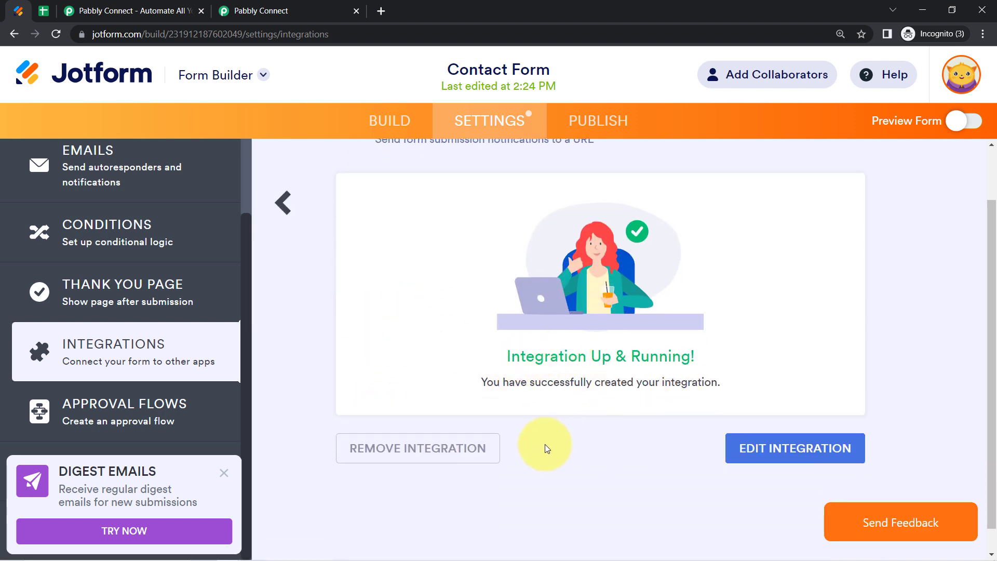
click(455, 448)
click(643, 311)
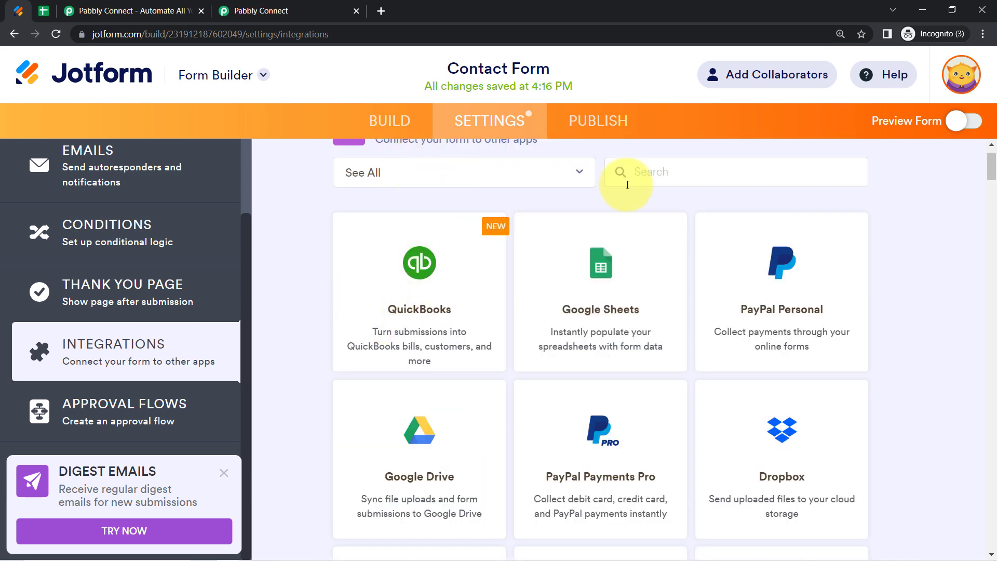
click(662, 176)
text(webh)
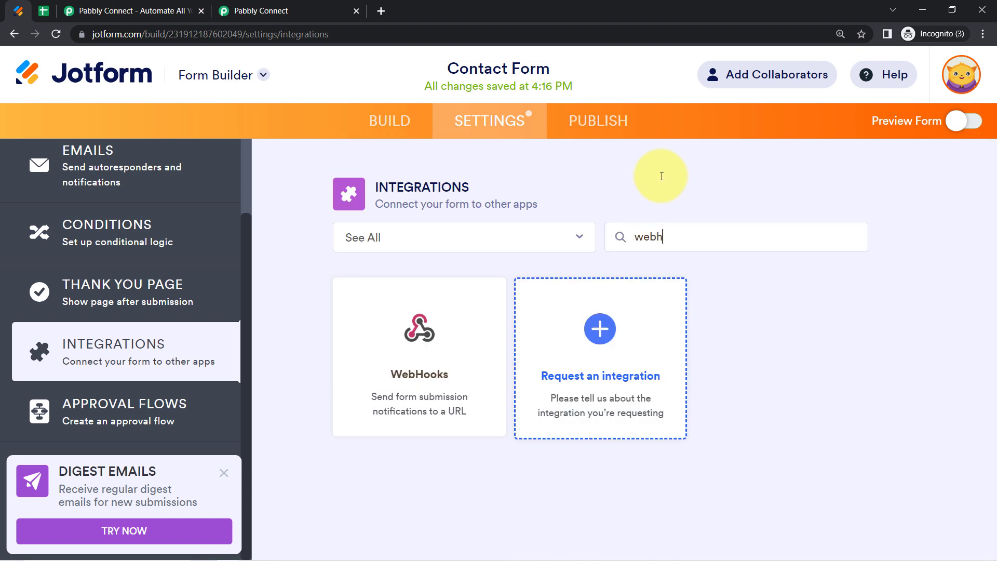
click(418, 330)
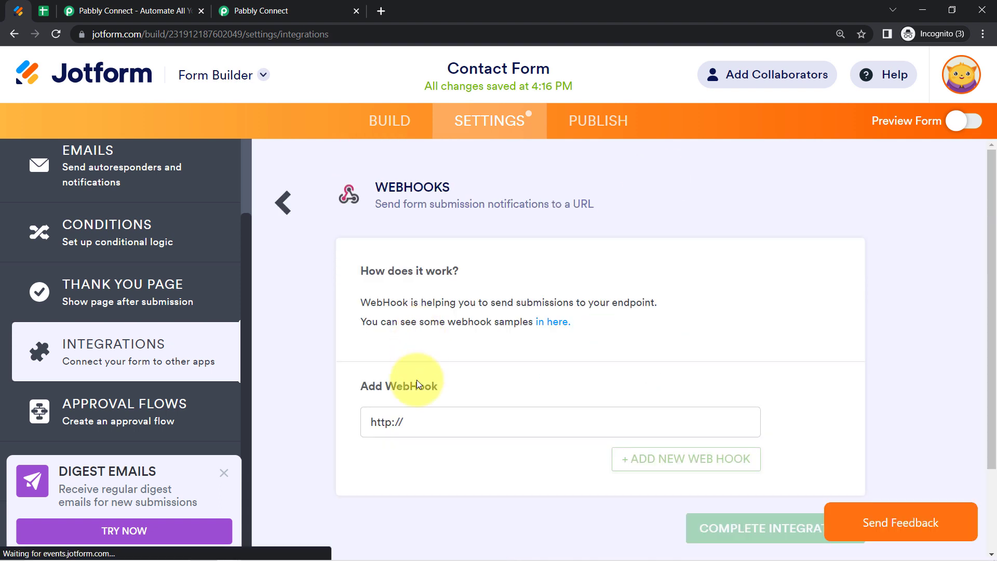
drag(415, 425, 349, 418)
key(ctrl+v)
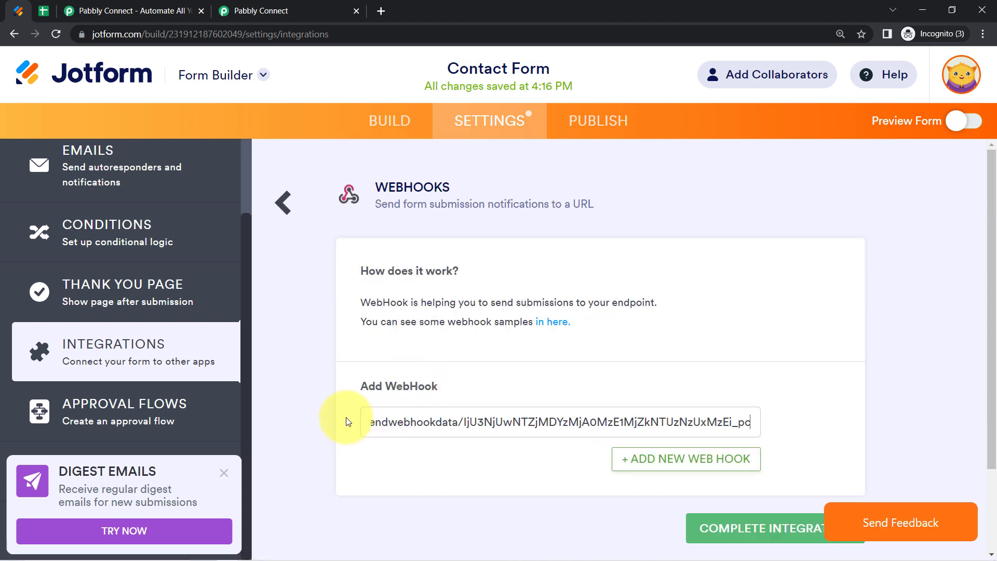
drag(993, 261, 987, 349)
click(741, 426)
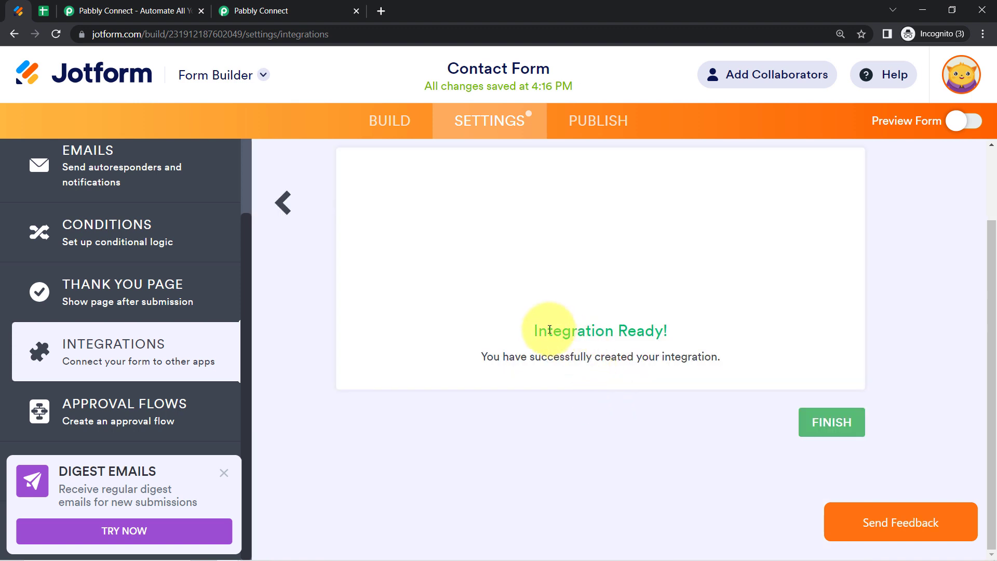
Step: Highlight the Integration Ready confirmation, then return to Pabbly Connect
drag(548, 330, 655, 336)
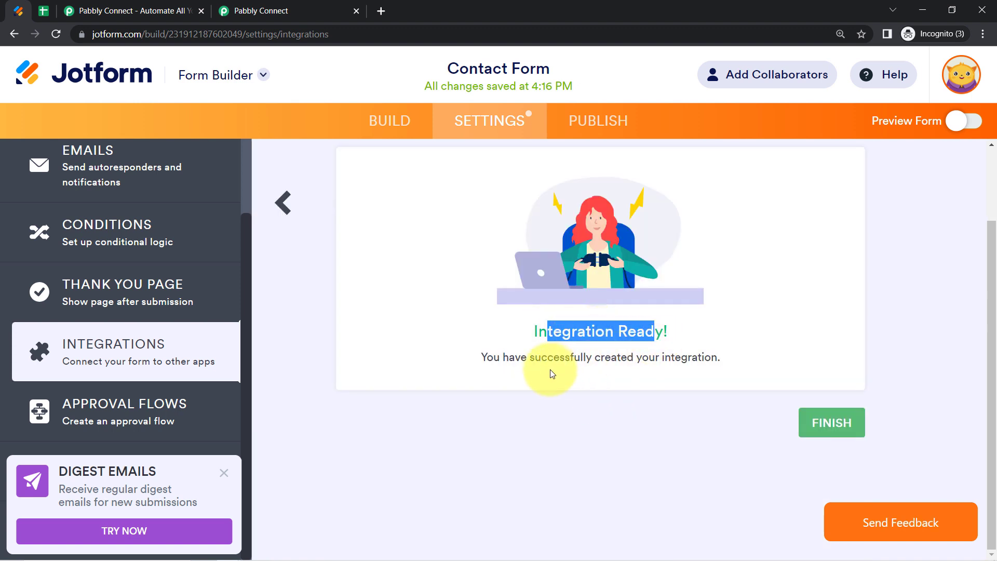
drag(523, 358, 677, 370)
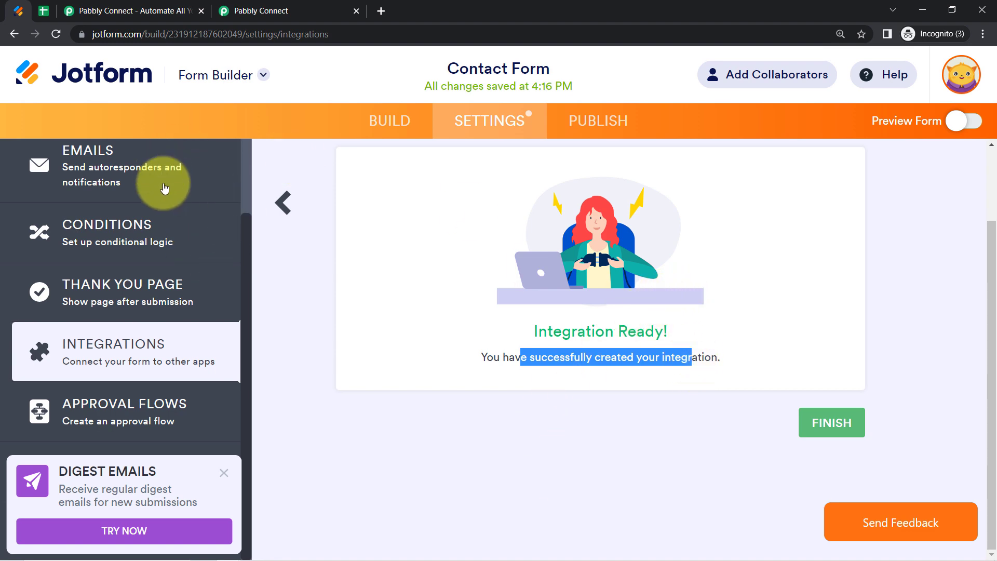
click(267, 10)
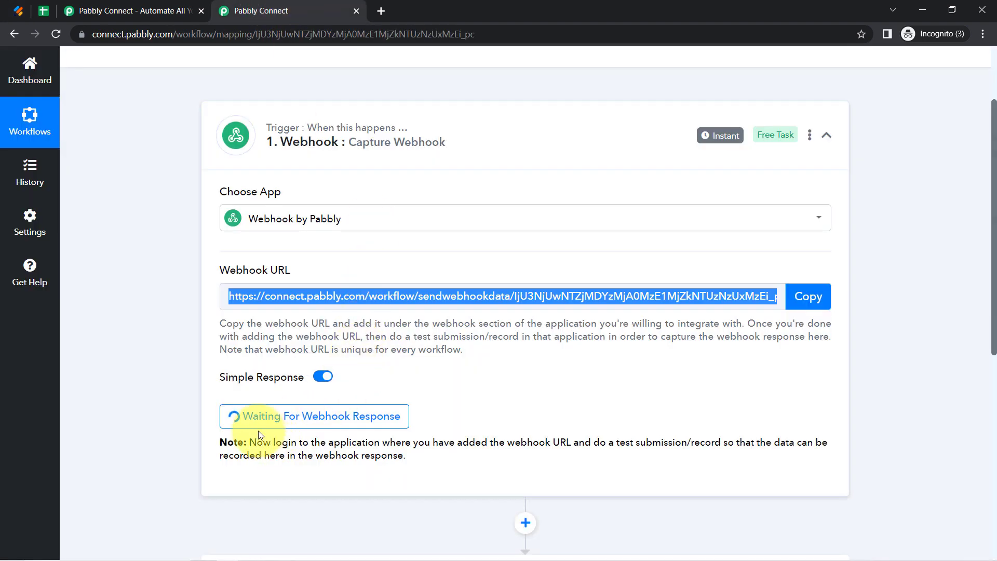
Step: Highlight the trigger's note asking for a test submission, then go back to Jotform
drag(992, 224, 991, 299)
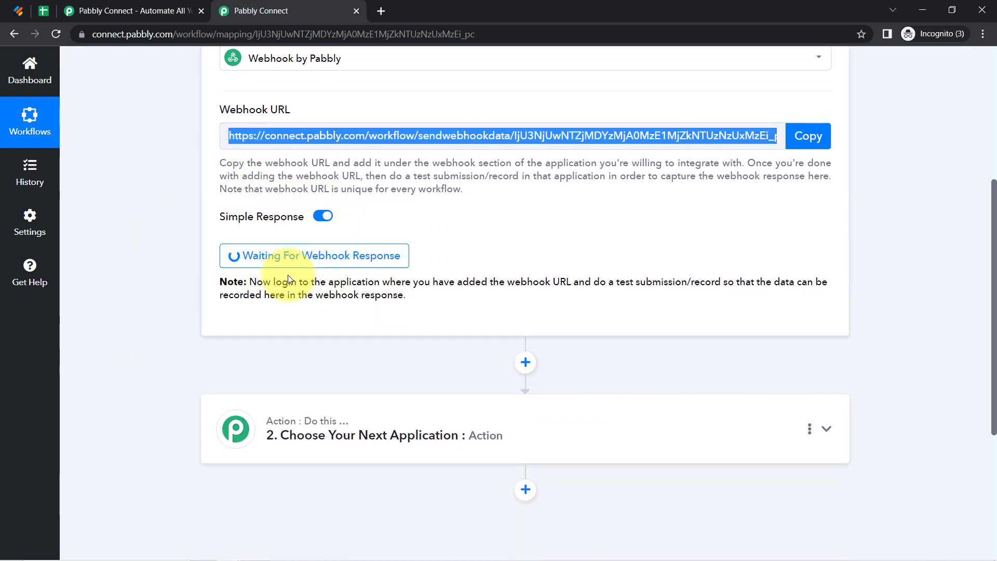
click(259, 283)
drag(262, 283, 398, 299)
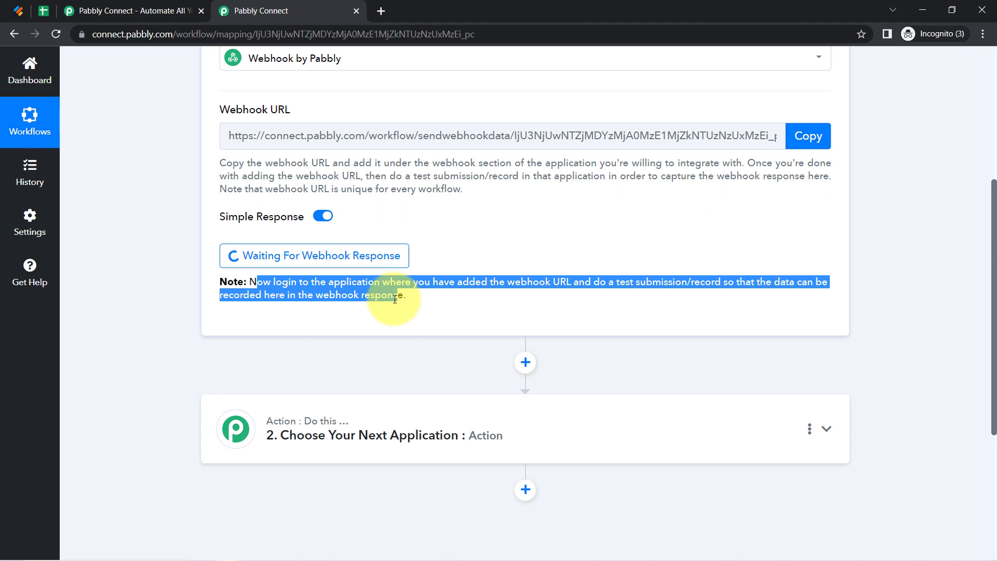
click(394, 299)
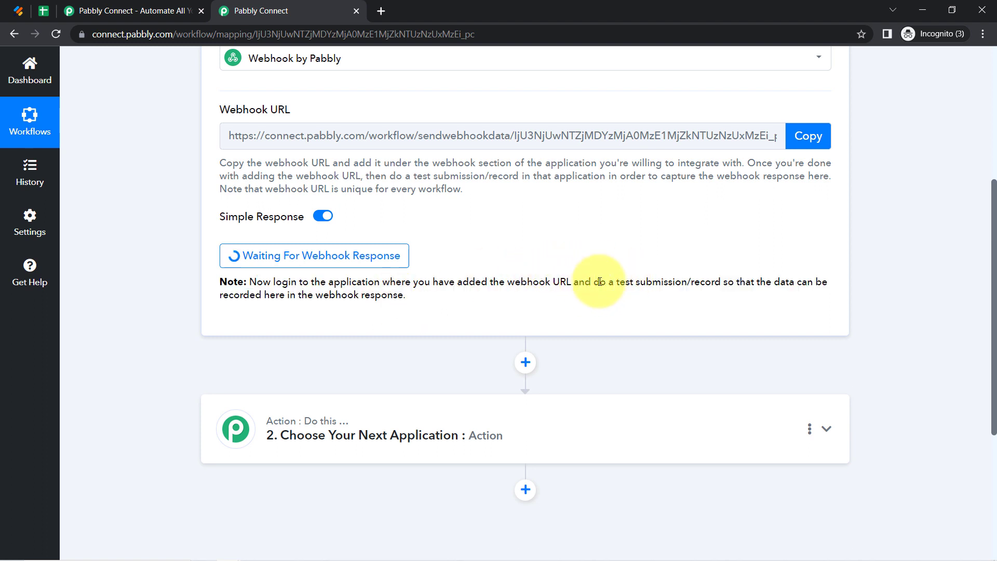
drag(596, 282, 723, 282)
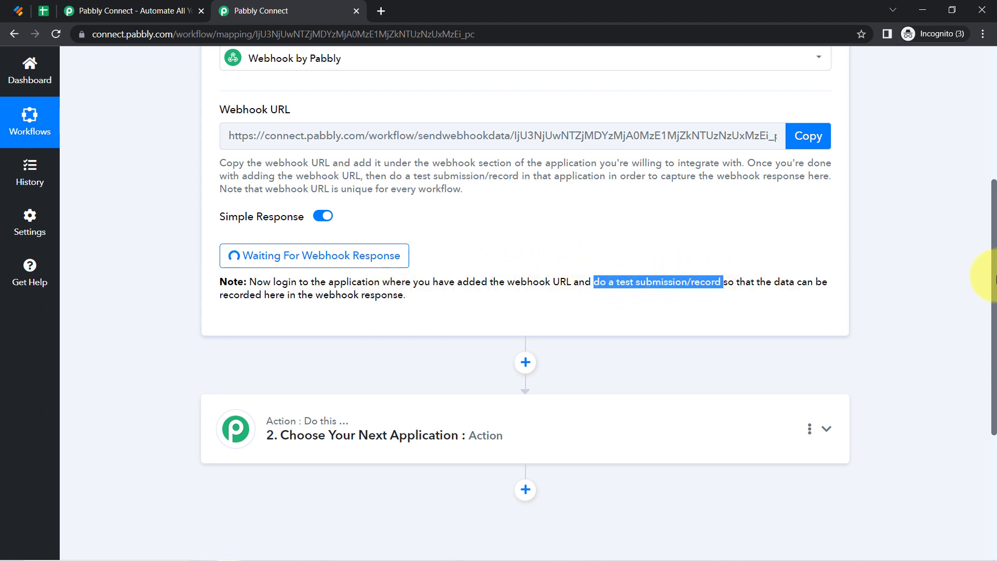
scroll(987, 249, up, 5)
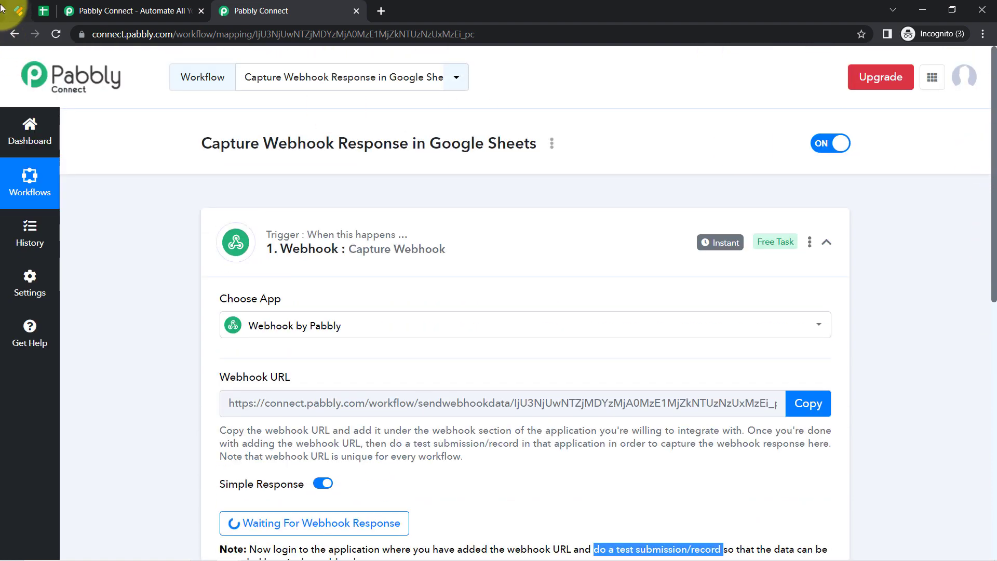
click(7, 8)
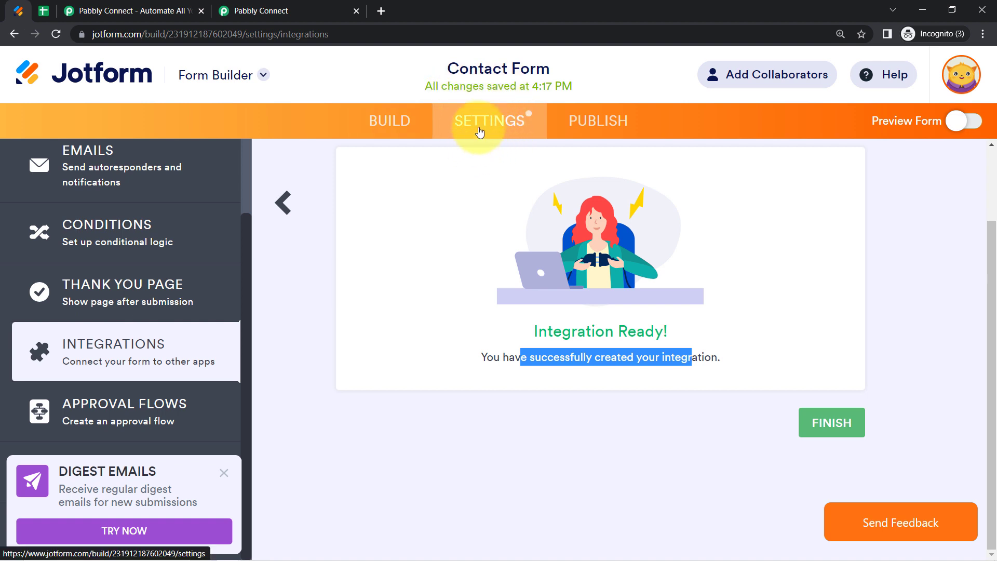
Step: Publish the Contact Form and open its copied public link in a new tab
click(615, 119)
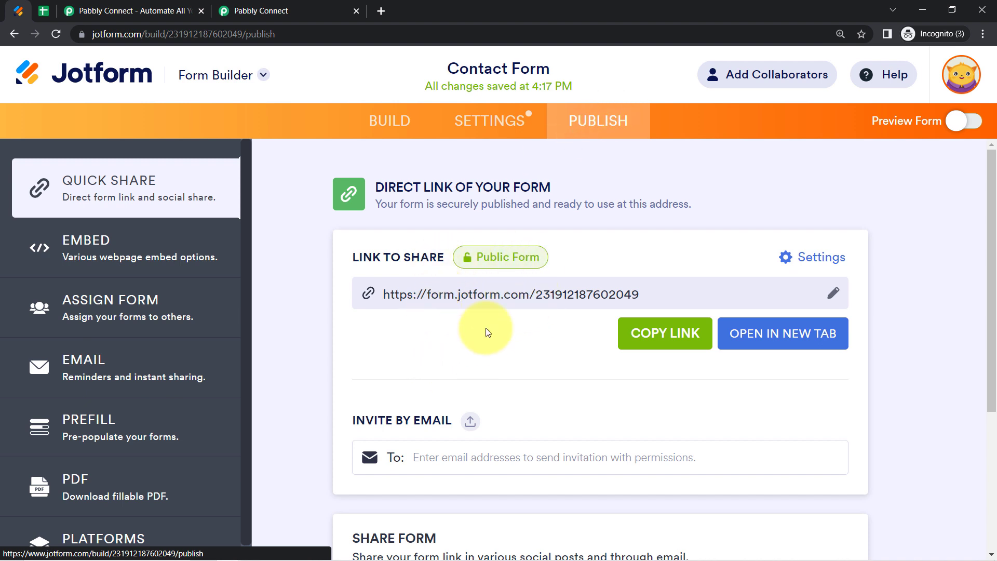
click(665, 333)
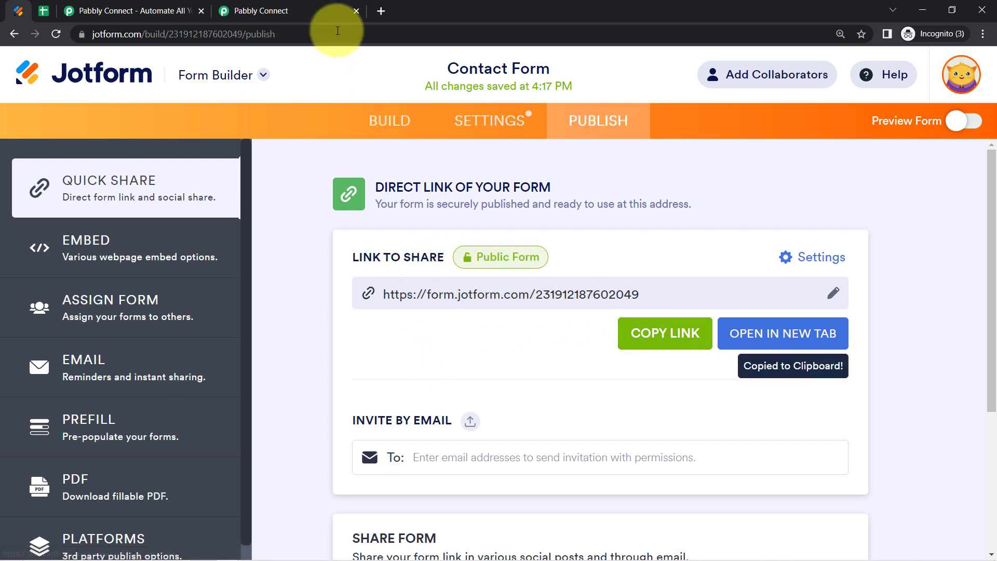
click(377, 7)
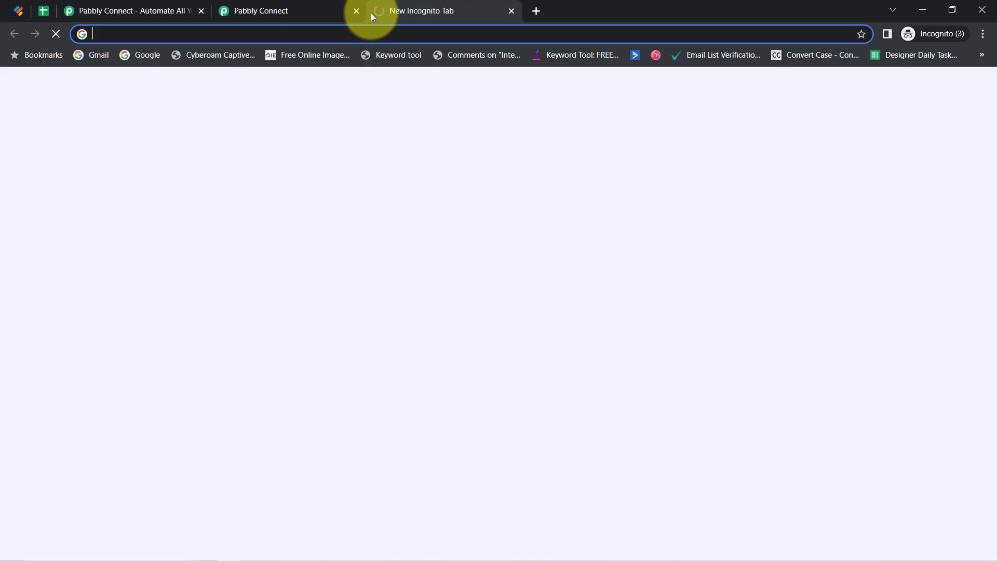
key(ctrl+v)
key(Return)
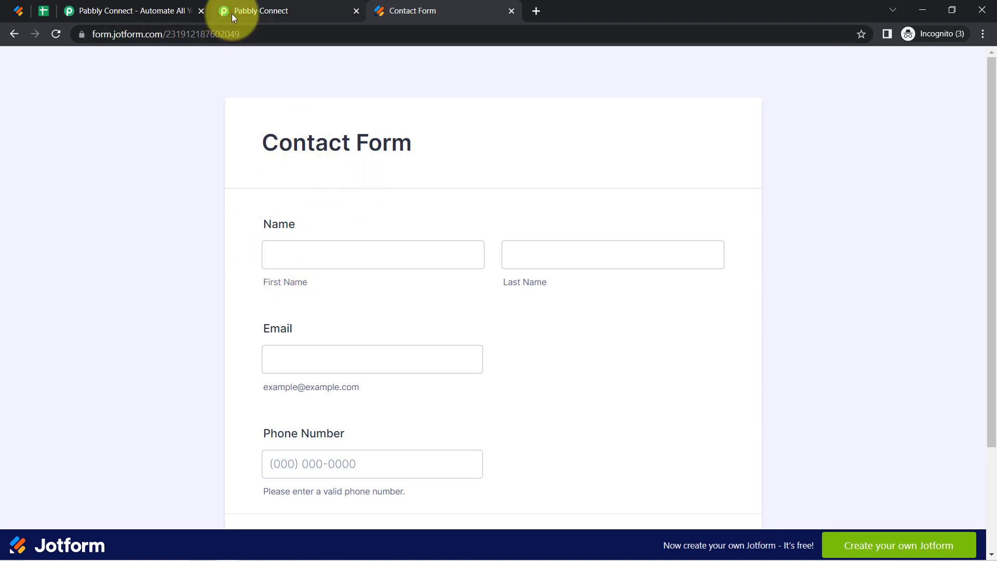
Step: Return to the Pabbly Connect workflow and scroll its waiting webhook trigger into view
click(283, 5)
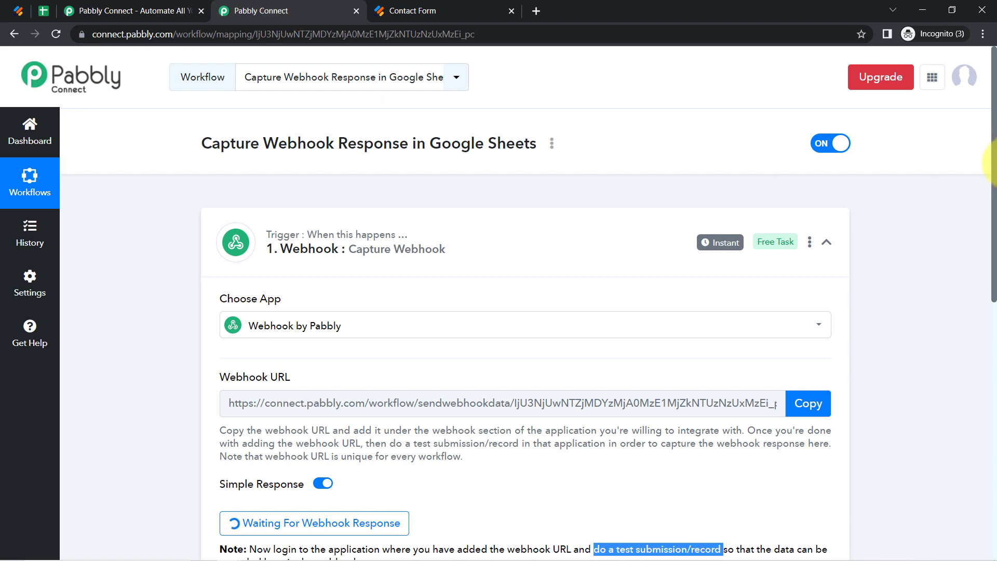
click(994, 165)
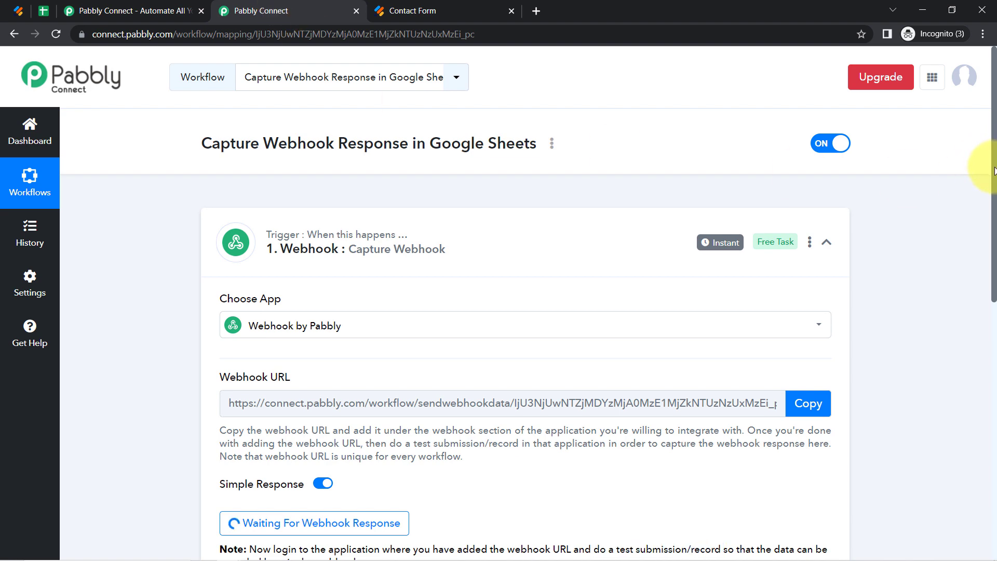
drag(993, 172, 994, 309)
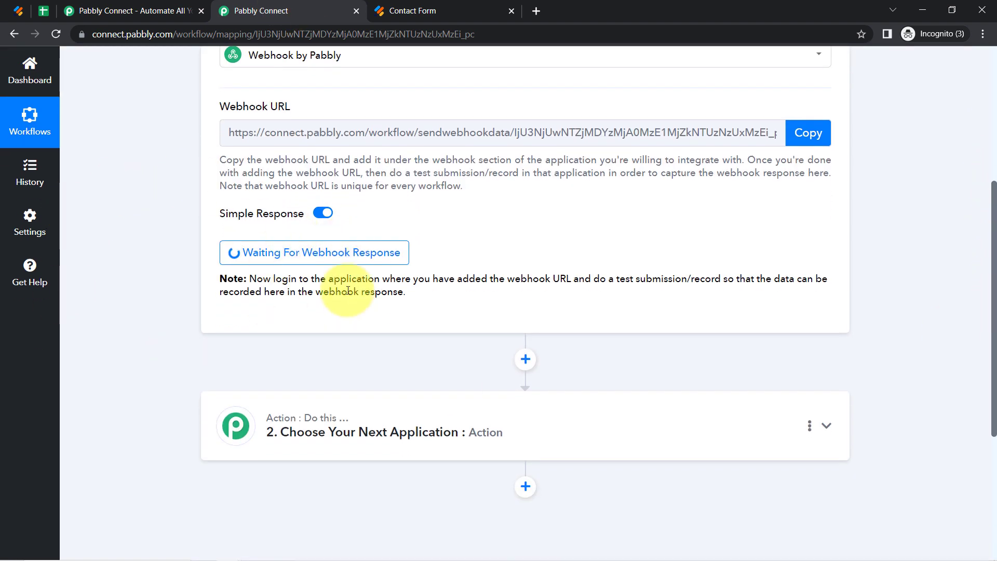
Step: Submit the Contact Form with a Demo User test entry, then return to Pabbly Connect
click(397, 10)
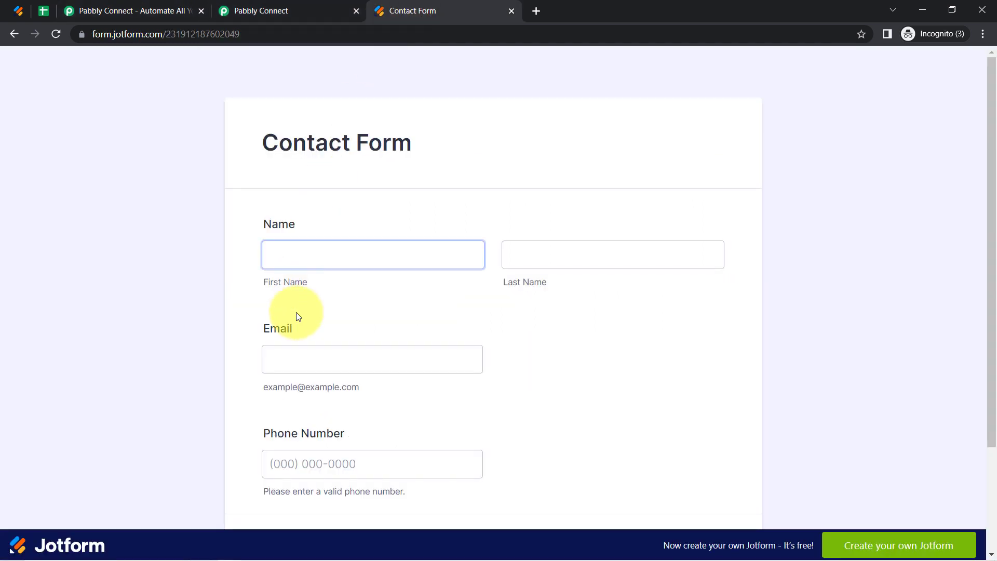
click(283, 256)
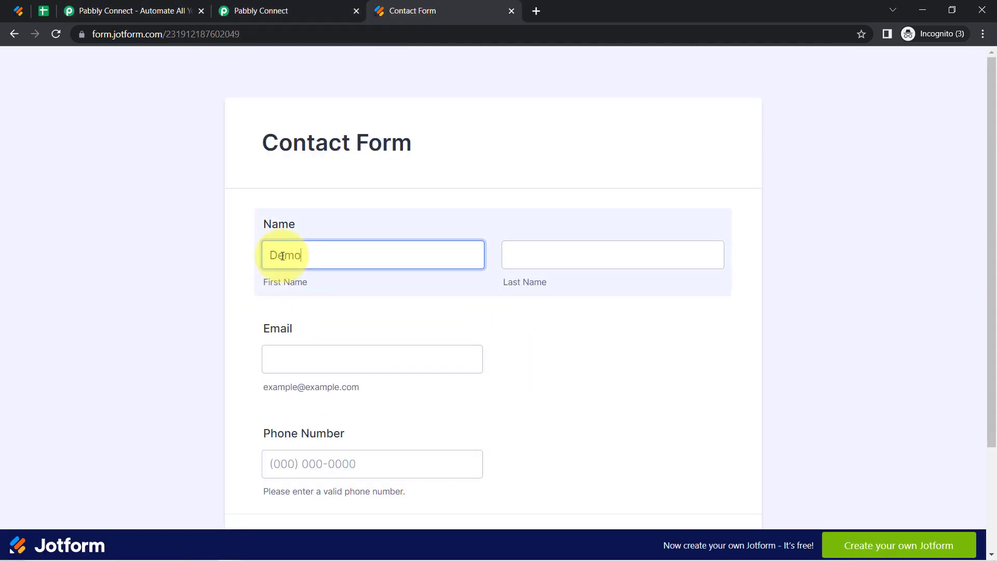
key(Tab)
text(Use)
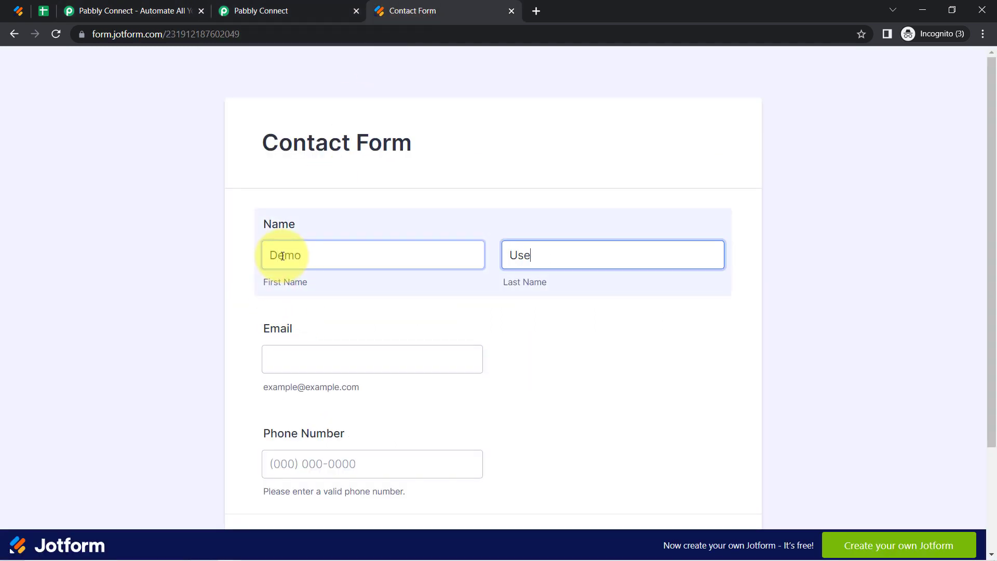
text(r)
key(Tab)
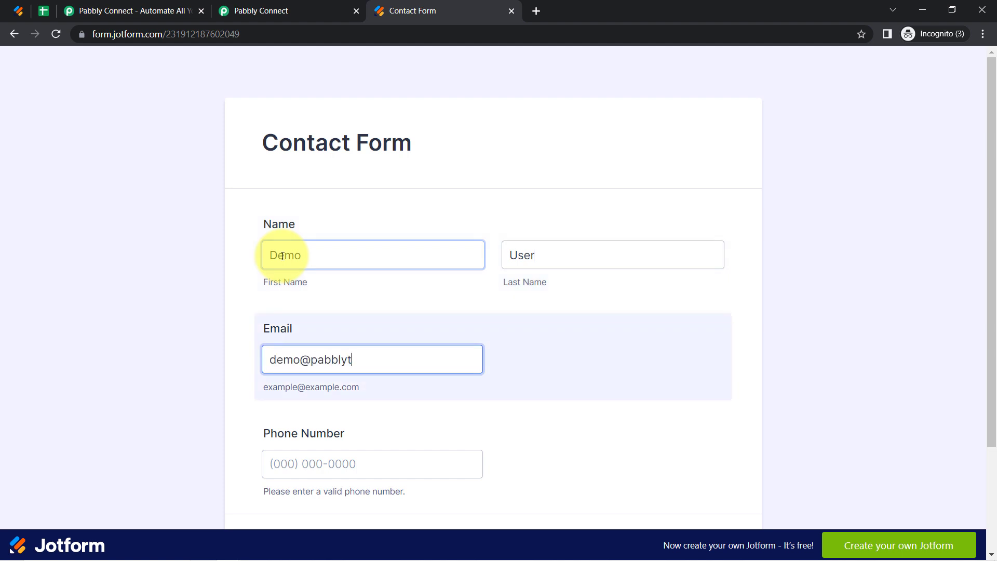
key(Tab)
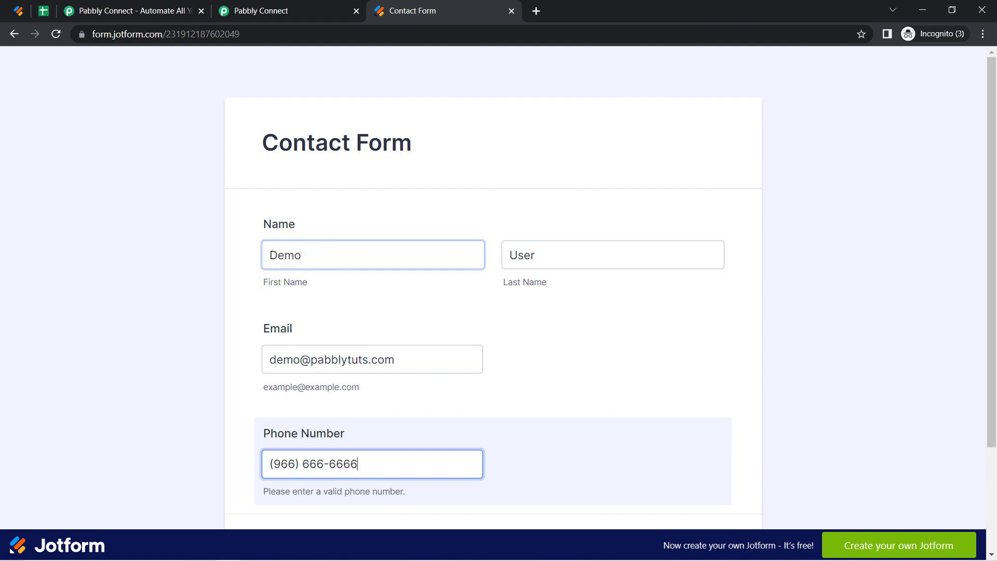
scroll(496, 374, down, 3)
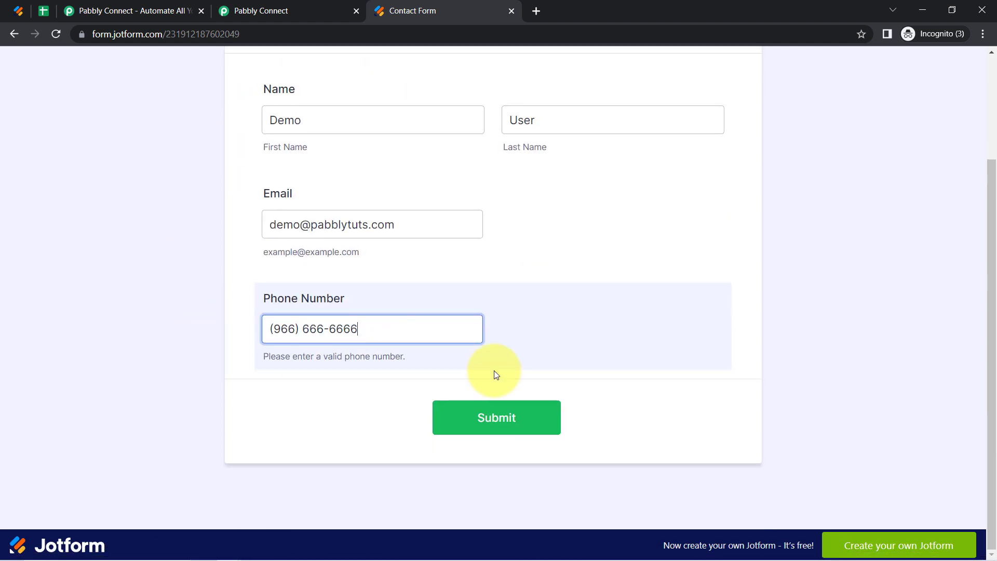
click(501, 418)
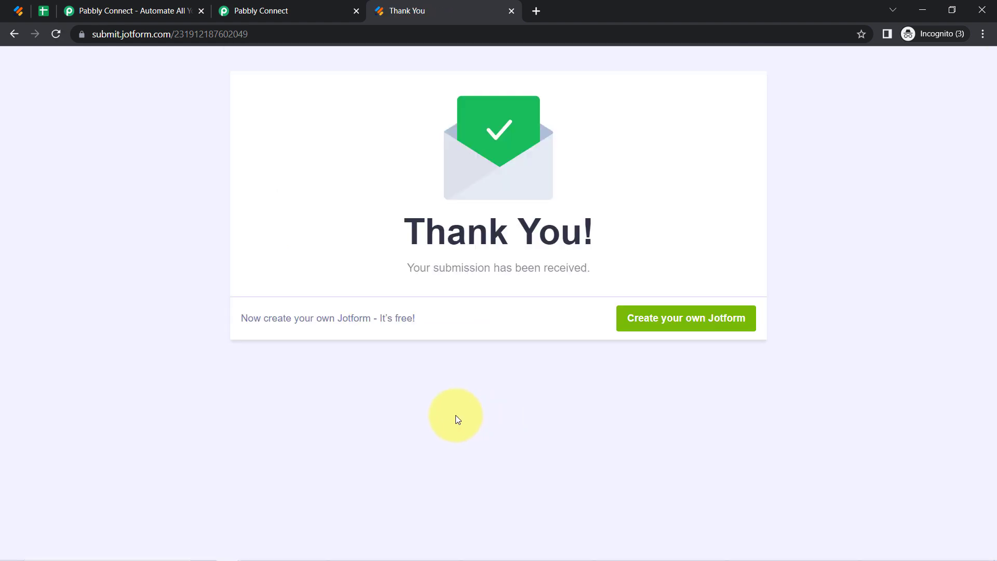
click(260, 11)
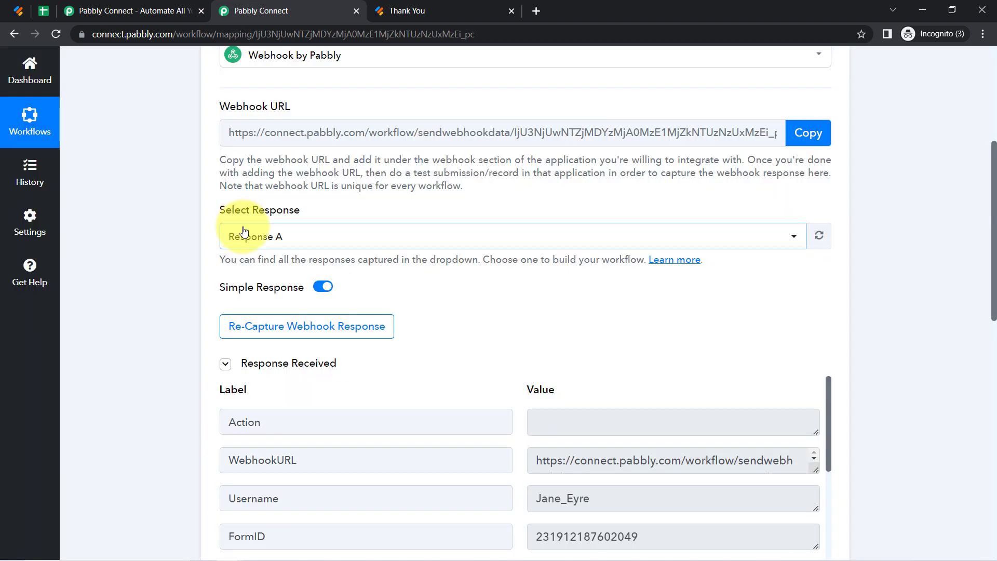
Step: Review the received webhook response, highlighting the captured first name Demo, last name User, email and phone
click(240, 366)
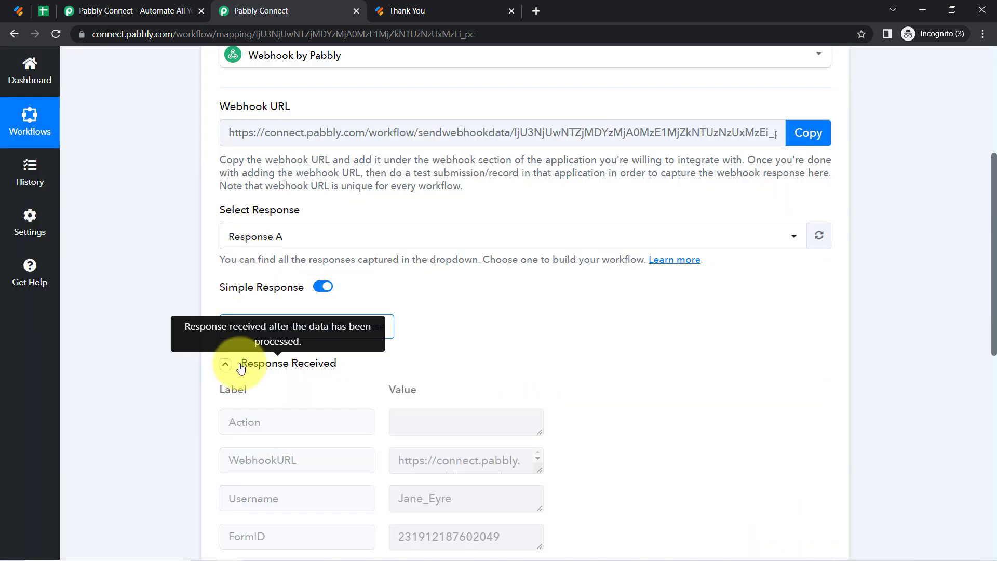
click(240, 366)
drag(994, 191, 988, 283)
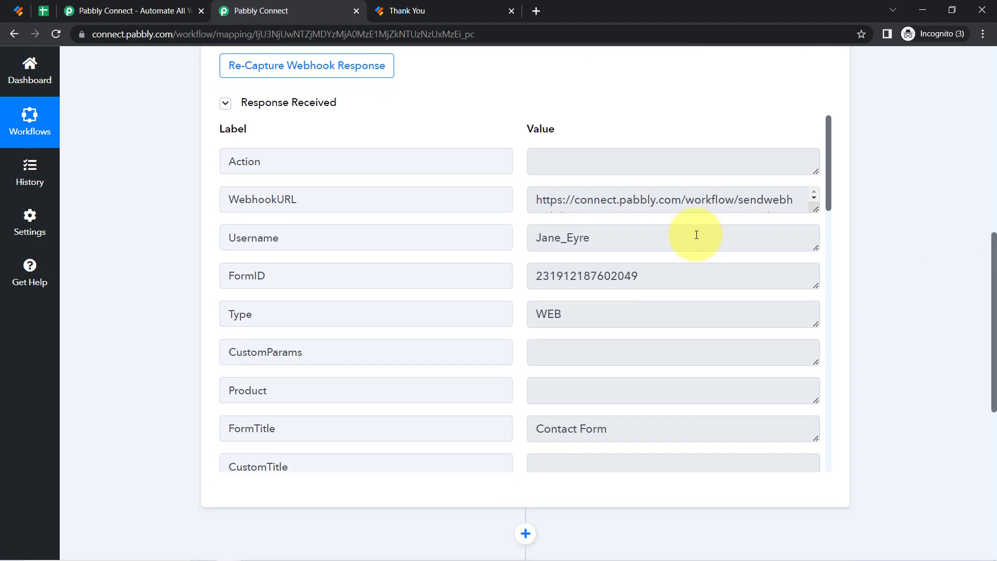
triple_click(646, 200)
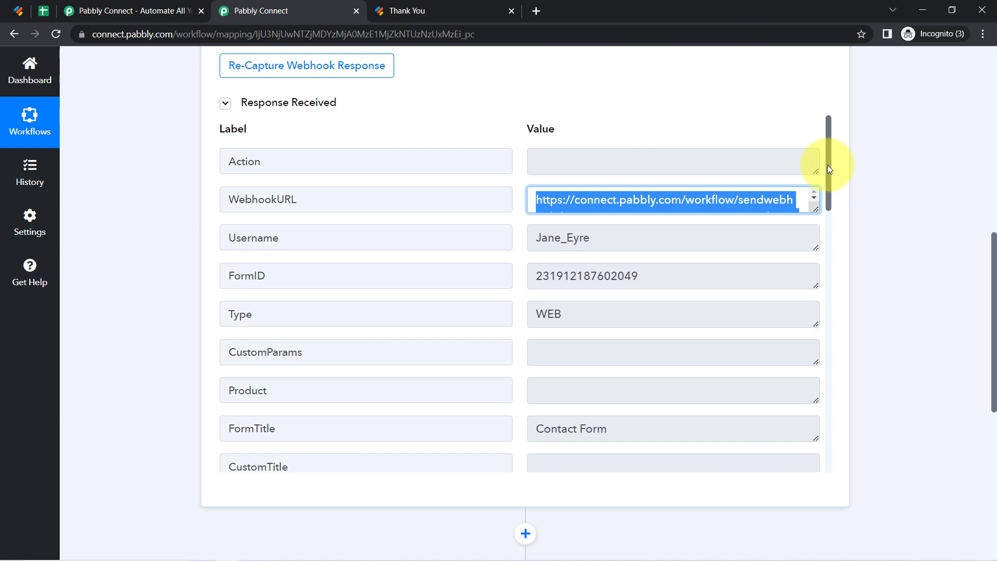
drag(828, 164, 817, 229)
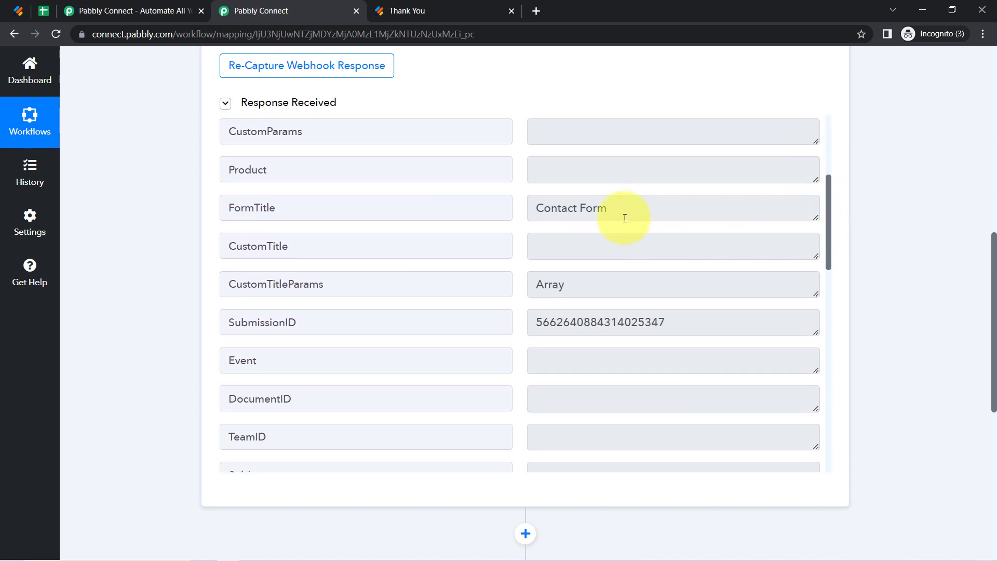
drag(625, 218, 543, 208)
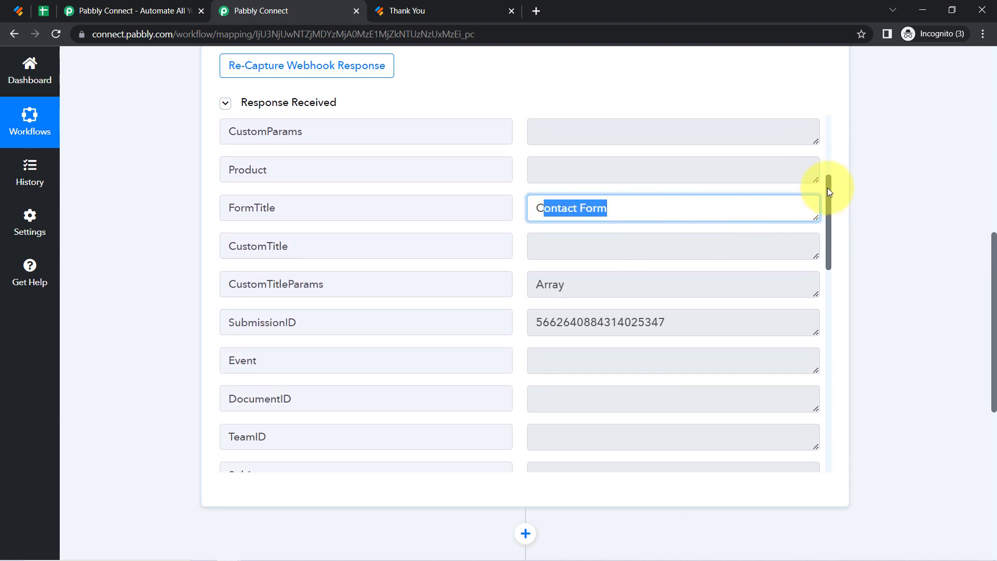
drag(829, 185, 819, 338)
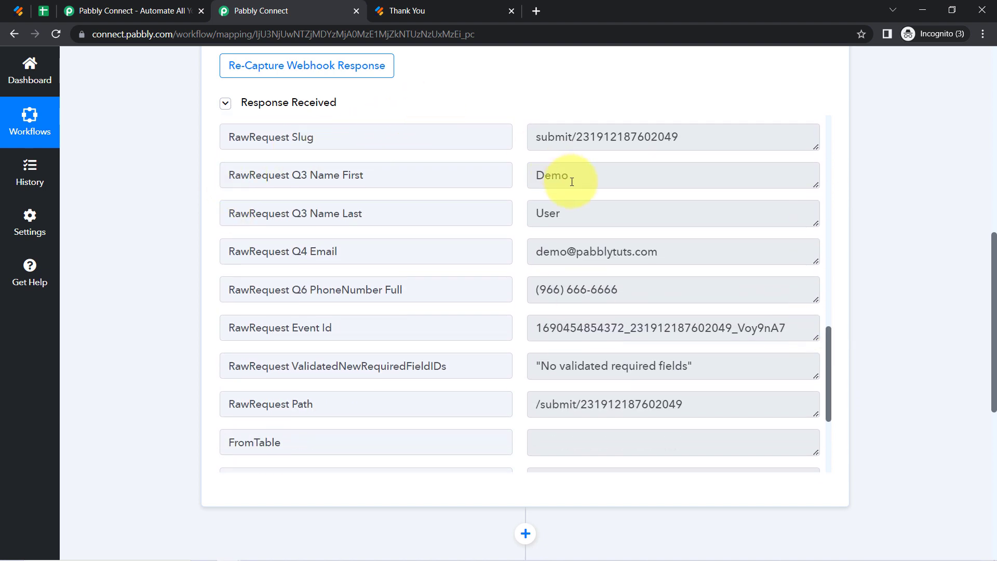
drag(571, 181, 539, 176)
drag(580, 212, 510, 225)
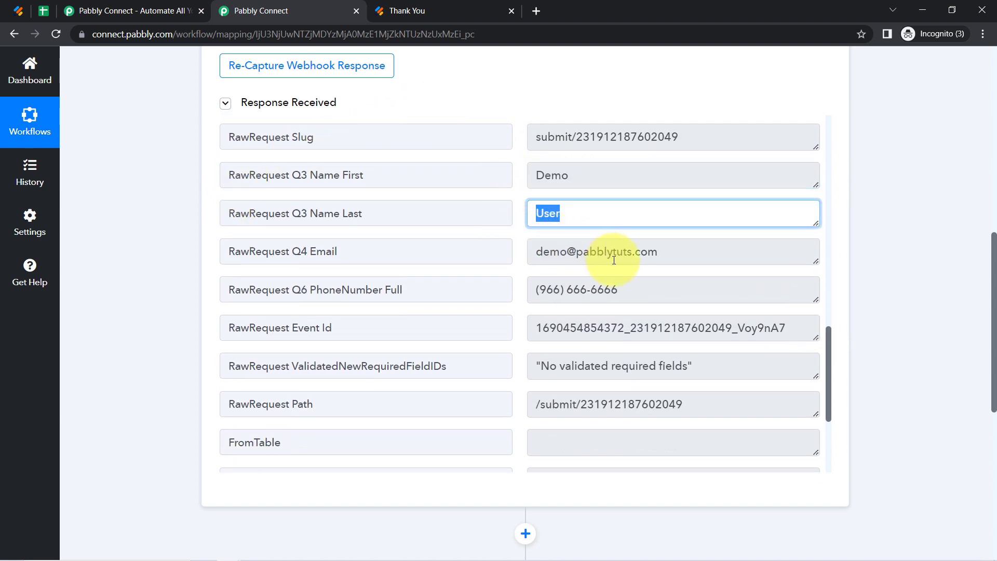
drag(634, 249, 554, 289)
click(573, 289)
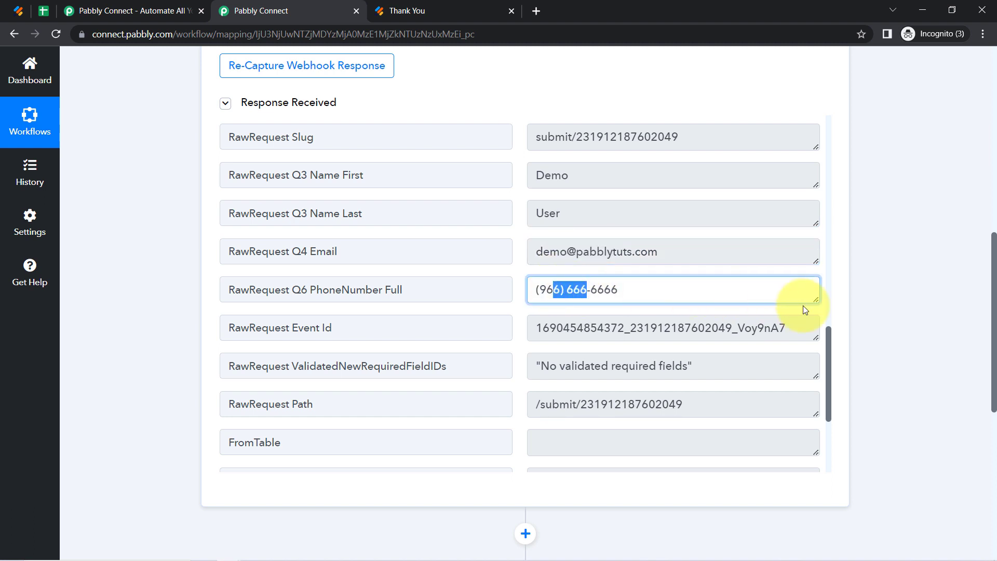
drag(827, 351, 829, 246)
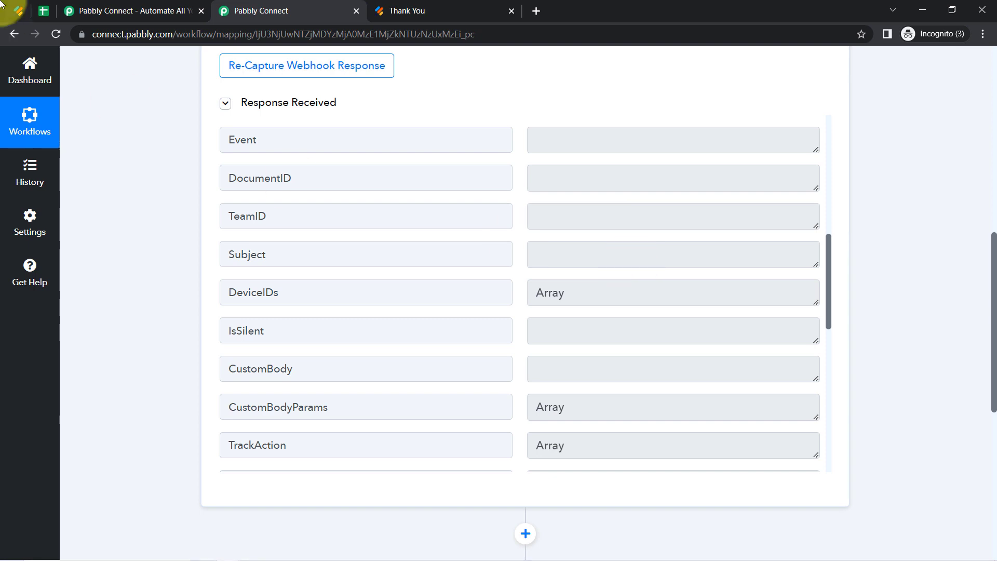
Step: Cross-check the response against the Jotform Contact Form's settings, then return to the workflow
click(18, 11)
click(241, 6)
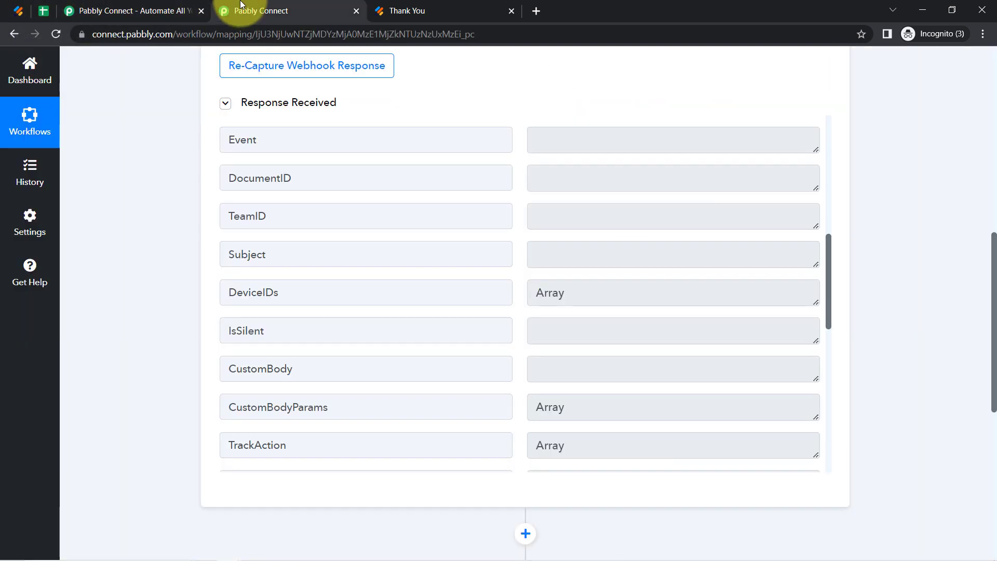
click(257, 103)
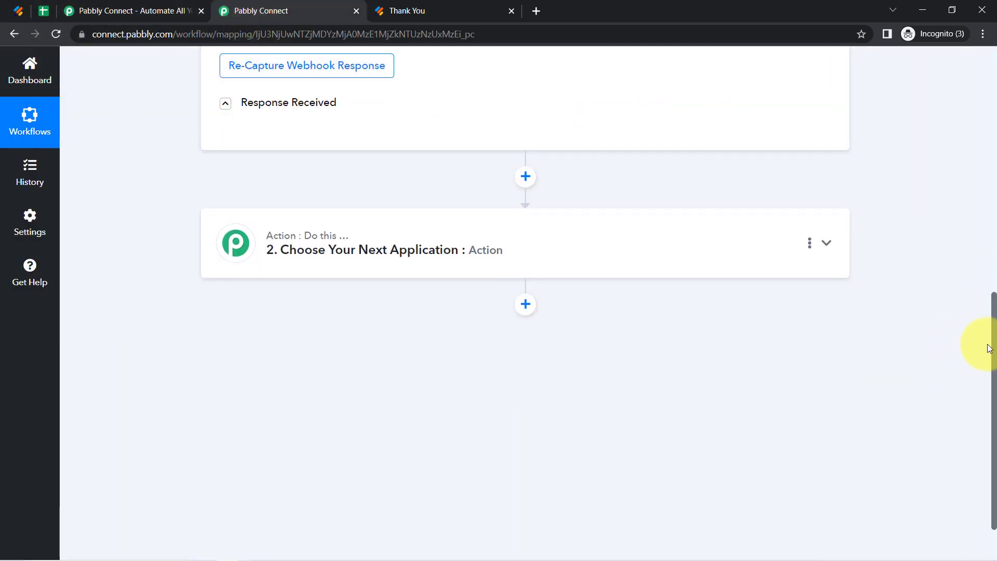
drag(993, 311, 989, 178)
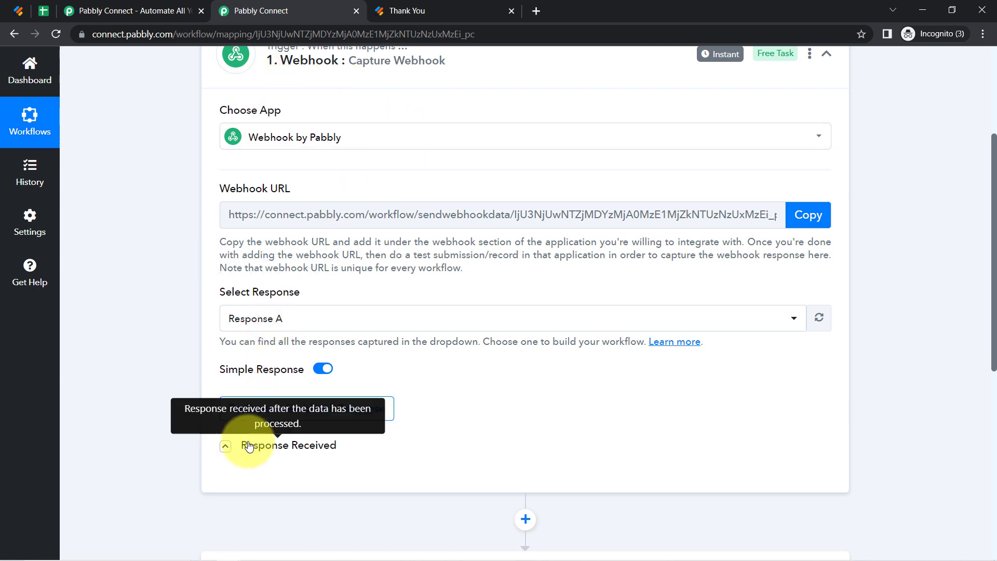
click(226, 445)
scroll(150, 357, up, 3)
scroll(147, 391, down, 10)
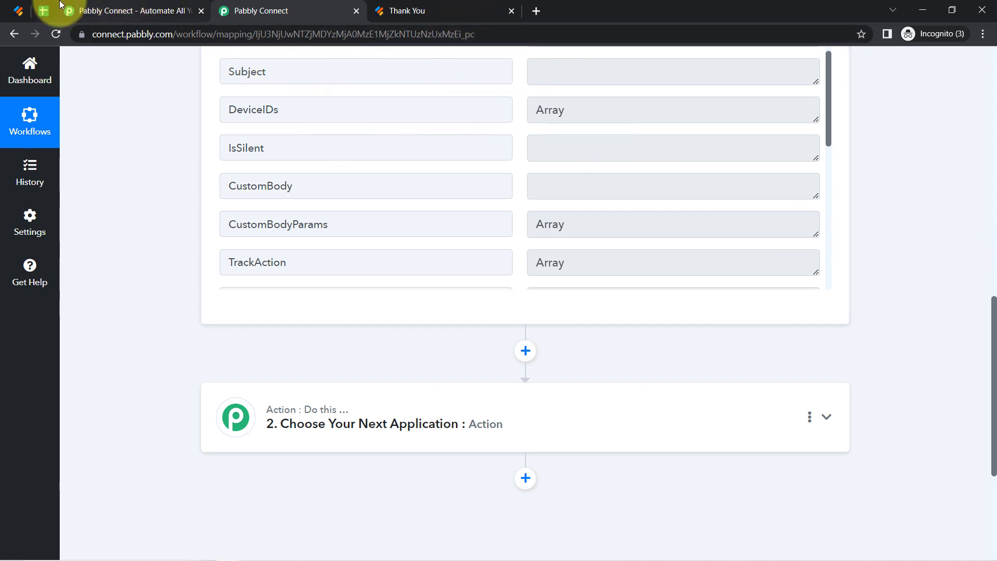
click(18, 10)
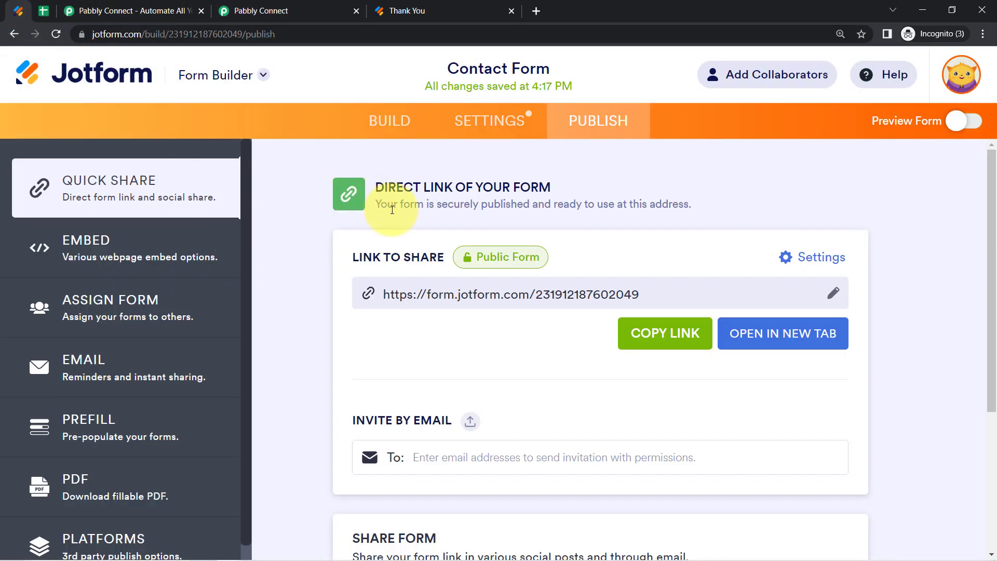
click(473, 124)
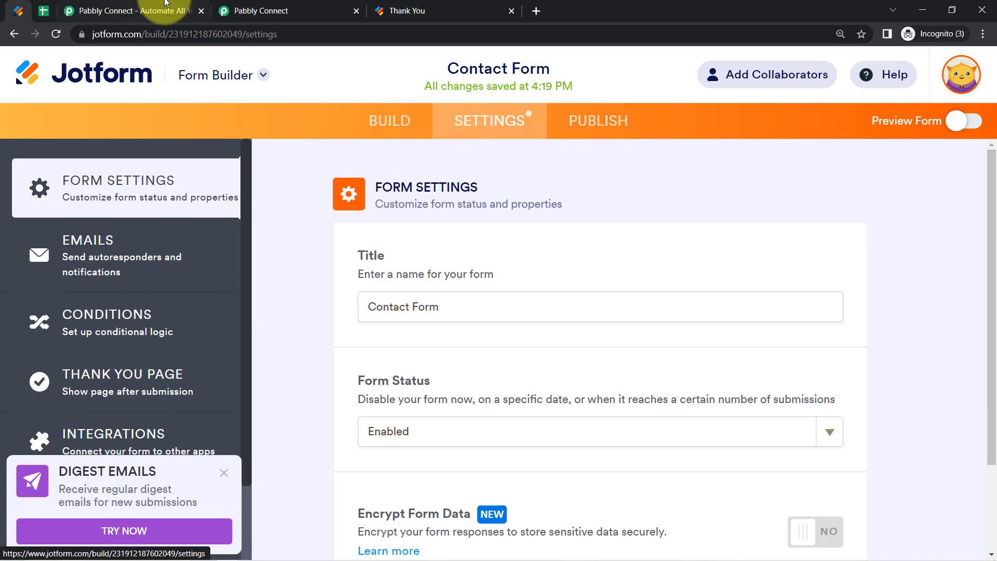
click(265, 9)
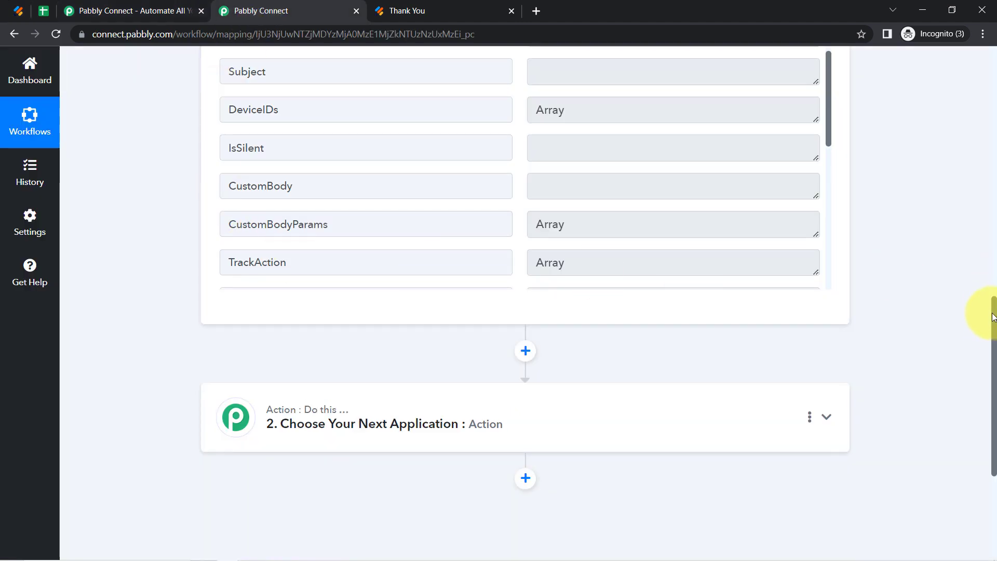
drag(993, 317, 993, 372)
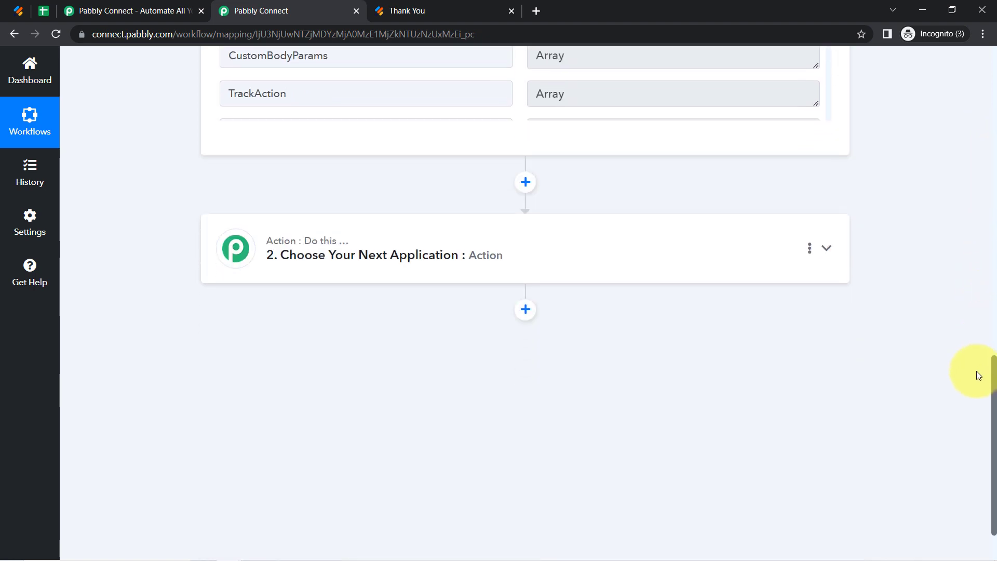
Step: Search 'google shee' to set Google Sheets as the action app with the Add New Row event
click(367, 258)
click(270, 332)
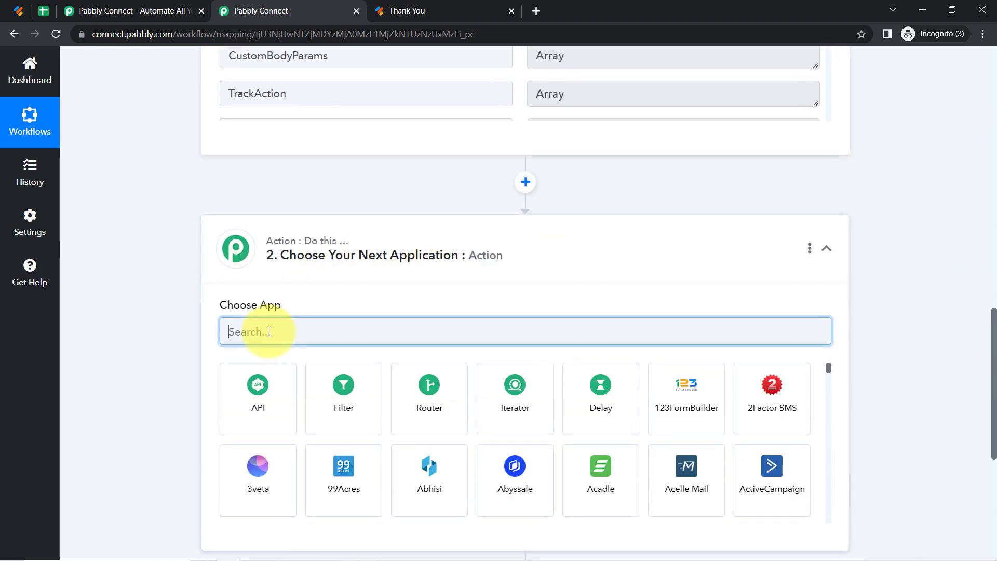
text(go)
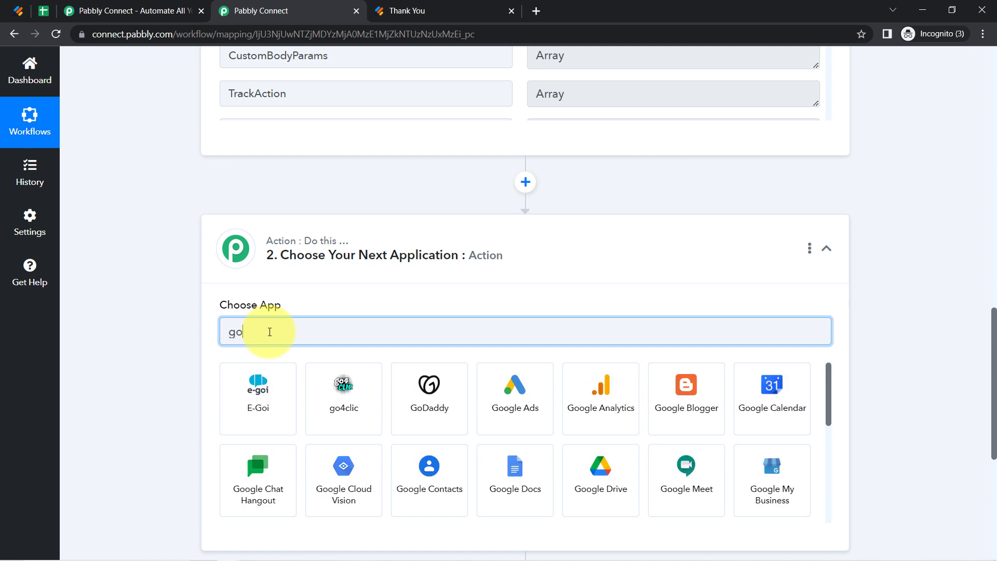
text(ogle)
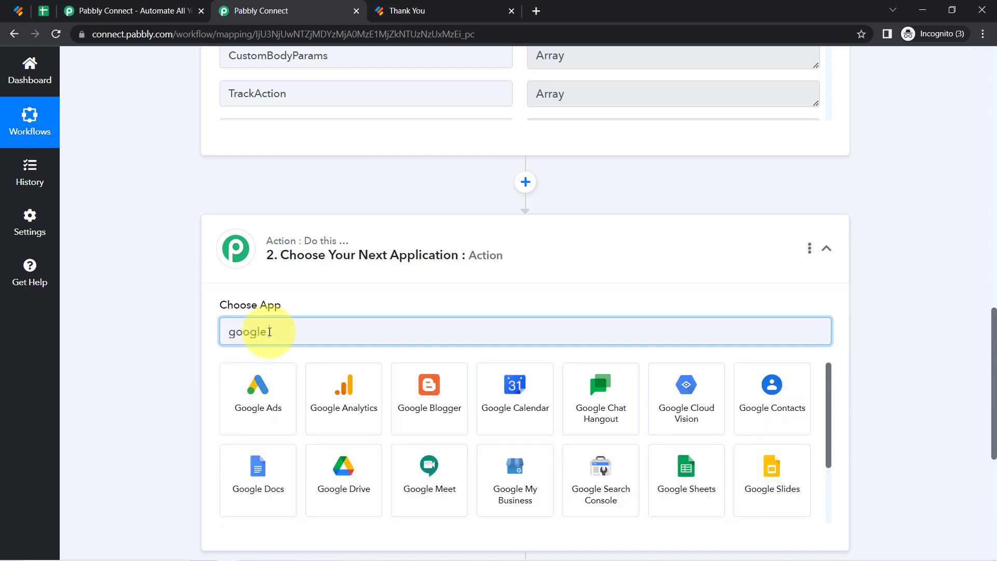
text( shee)
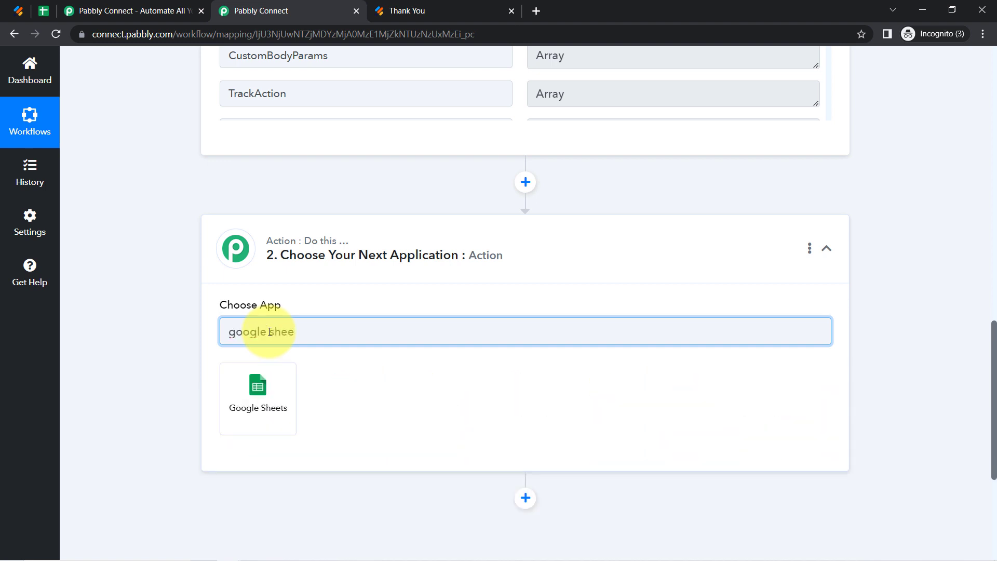
click(256, 408)
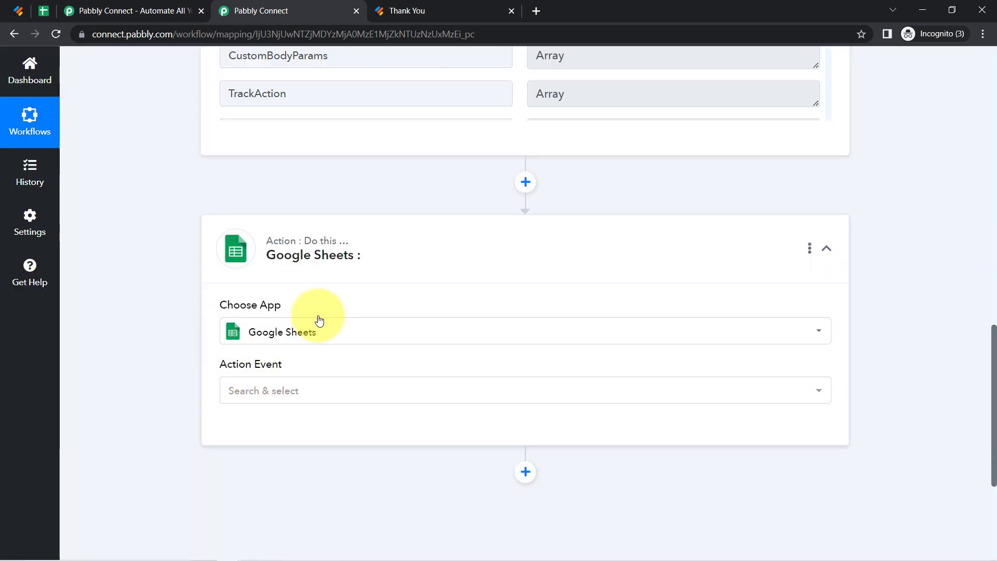
scroll(994, 335, down, 3)
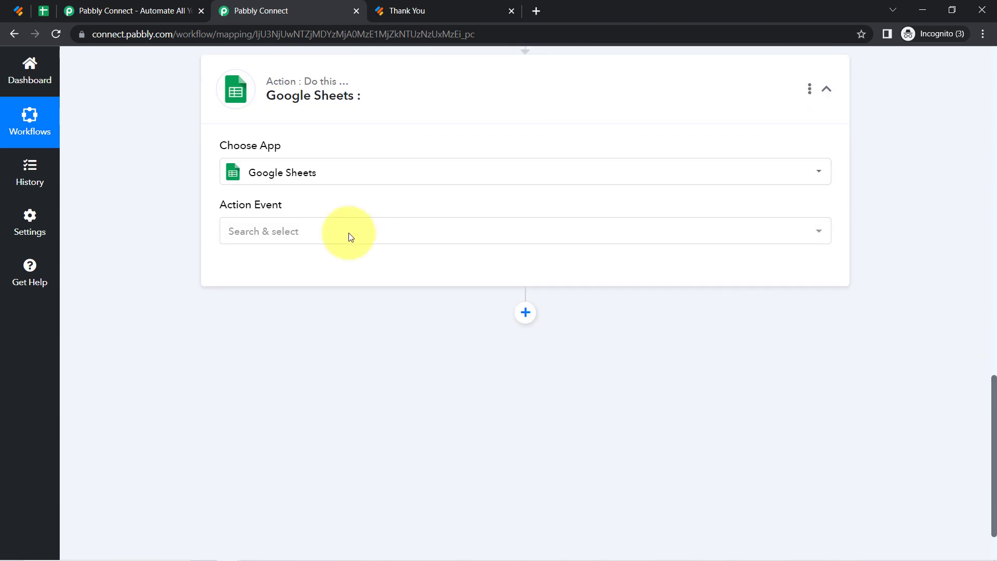
click(252, 234)
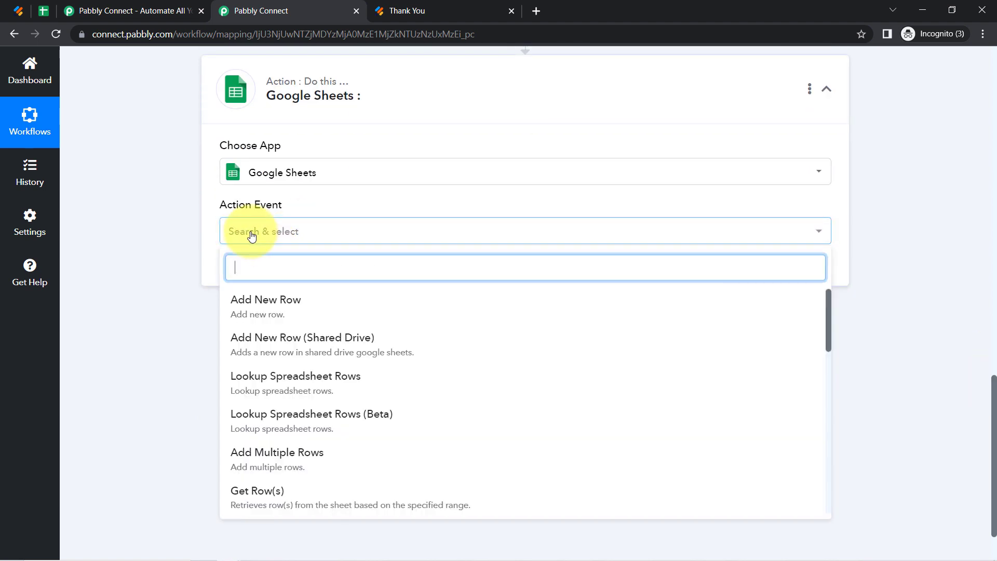
click(241, 306)
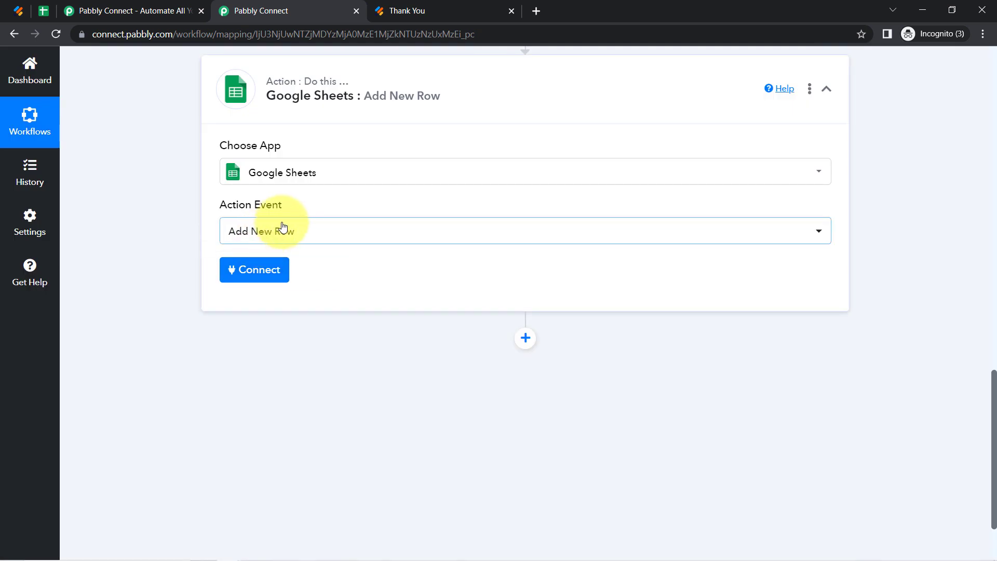
Step: Abandon the new Google sign-in and save the existing Google Sheets #3 connection instead
click(246, 277)
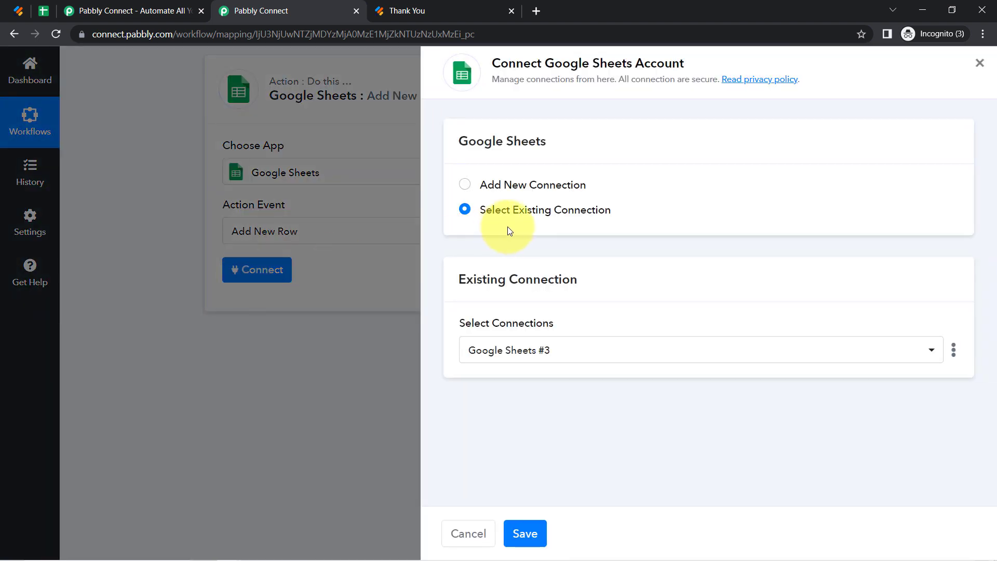
click(510, 183)
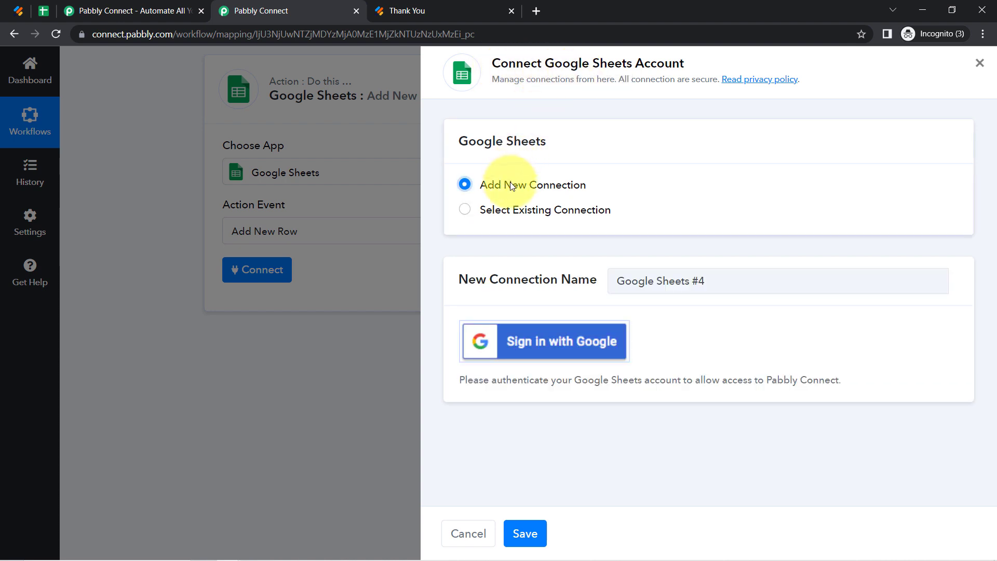
click(529, 349)
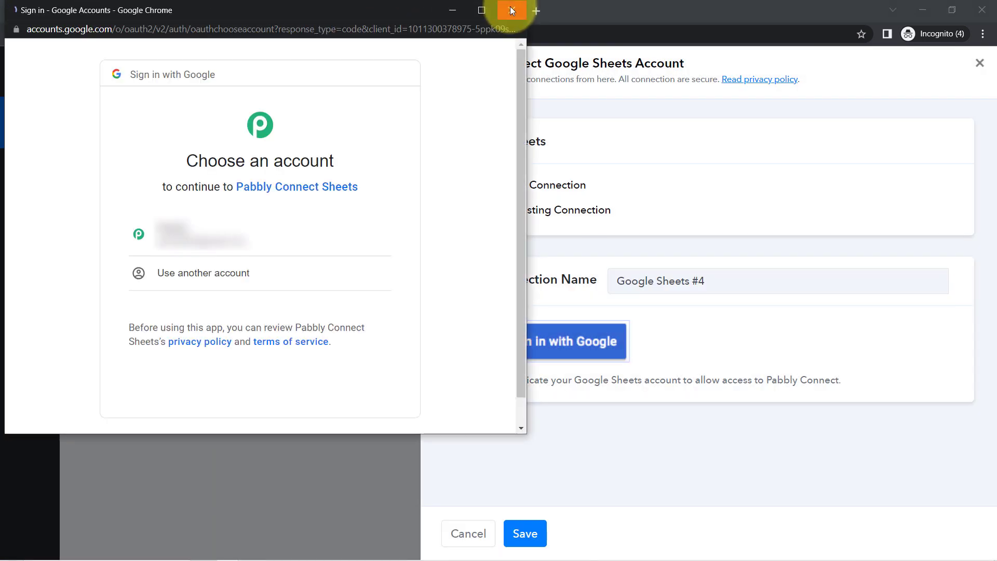
click(512, 10)
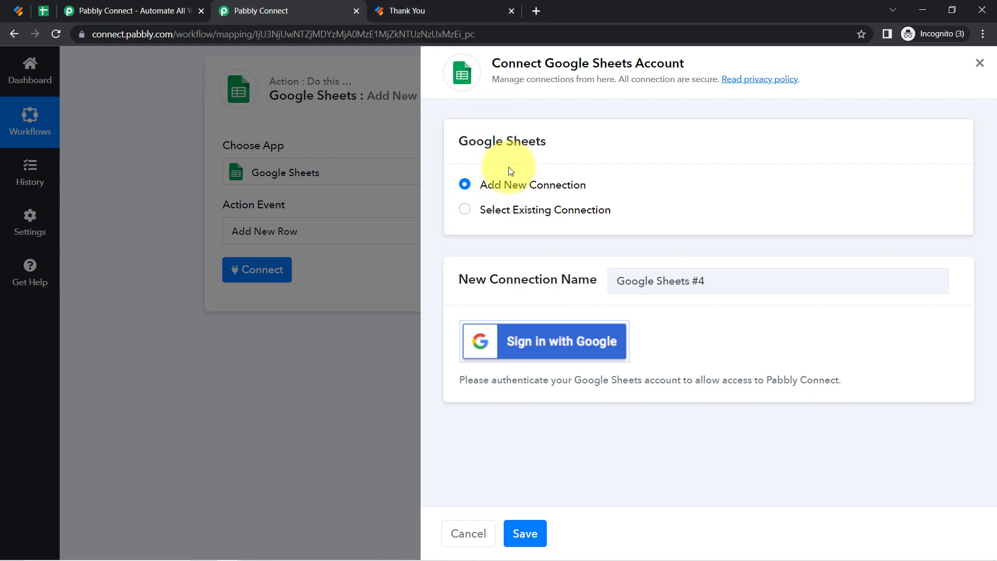
click(485, 211)
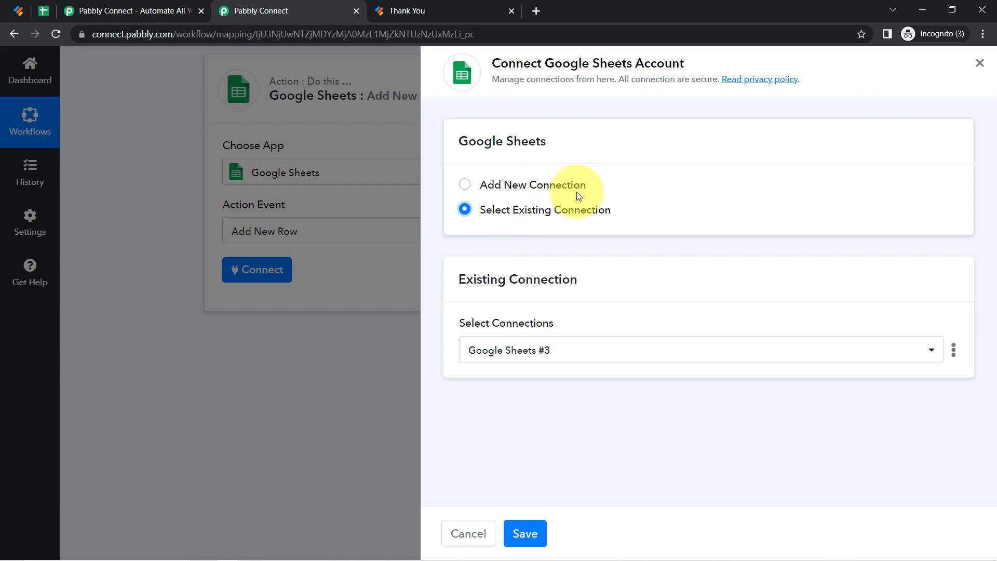
click(526, 534)
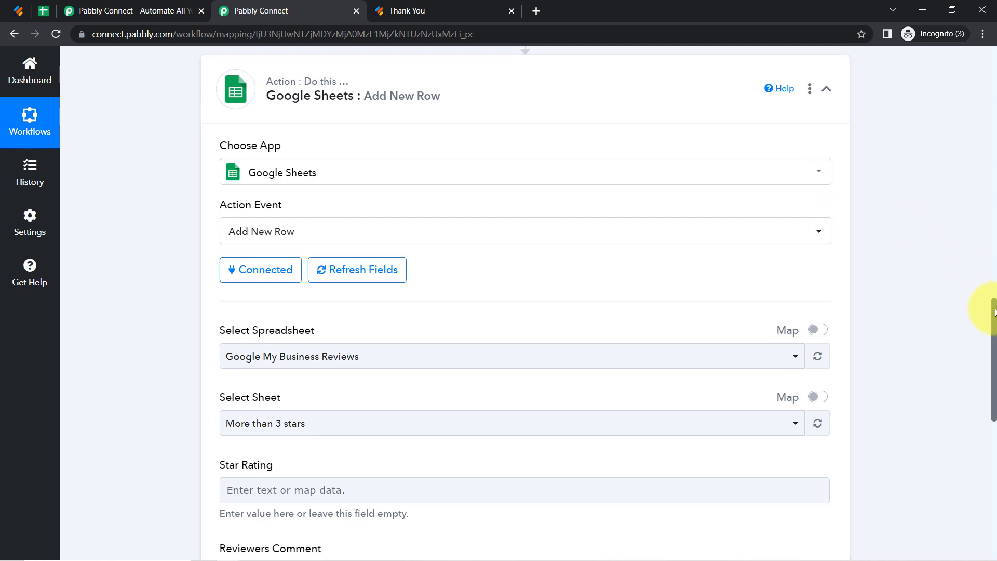
Step: Target the Form Submission Data spreadsheet and keep Sheet1 as the sheet
drag(995, 312, 994, 354)
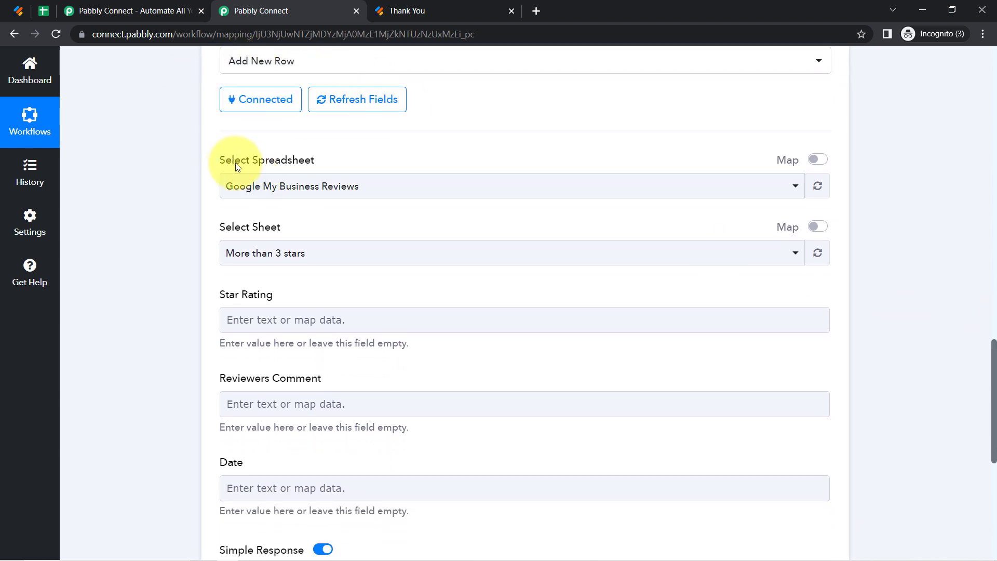
click(294, 188)
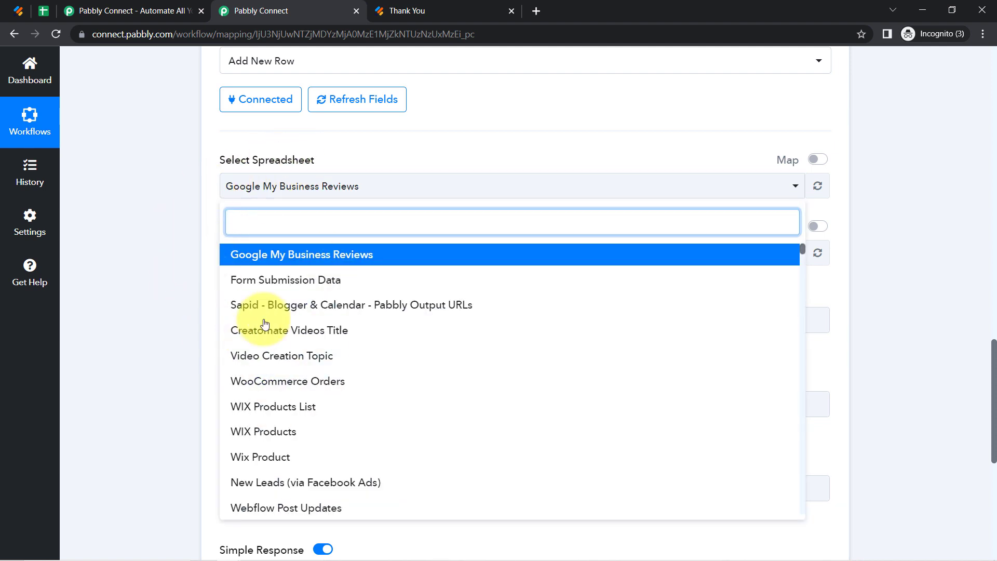
click(301, 287)
click(43, 11)
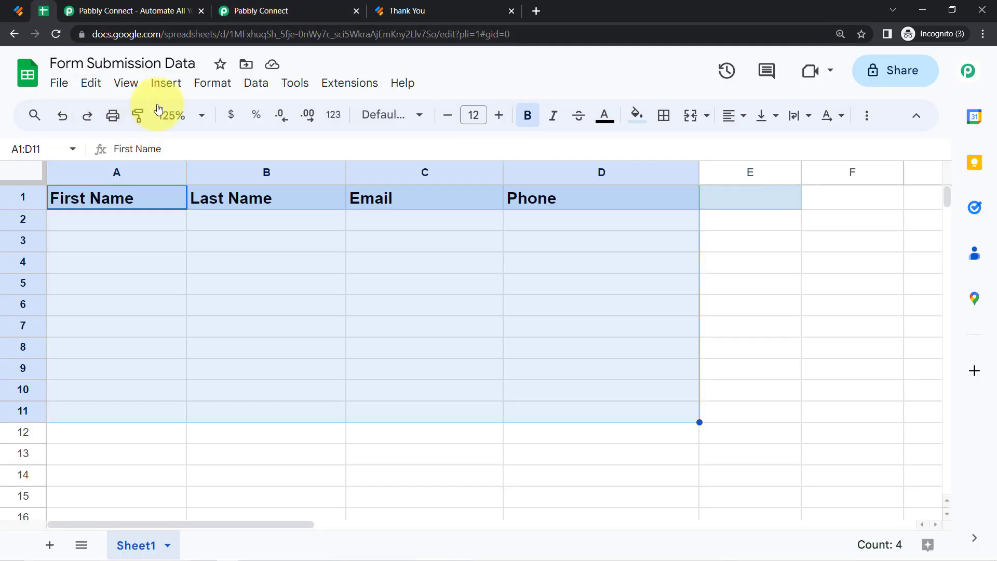
click(132, 238)
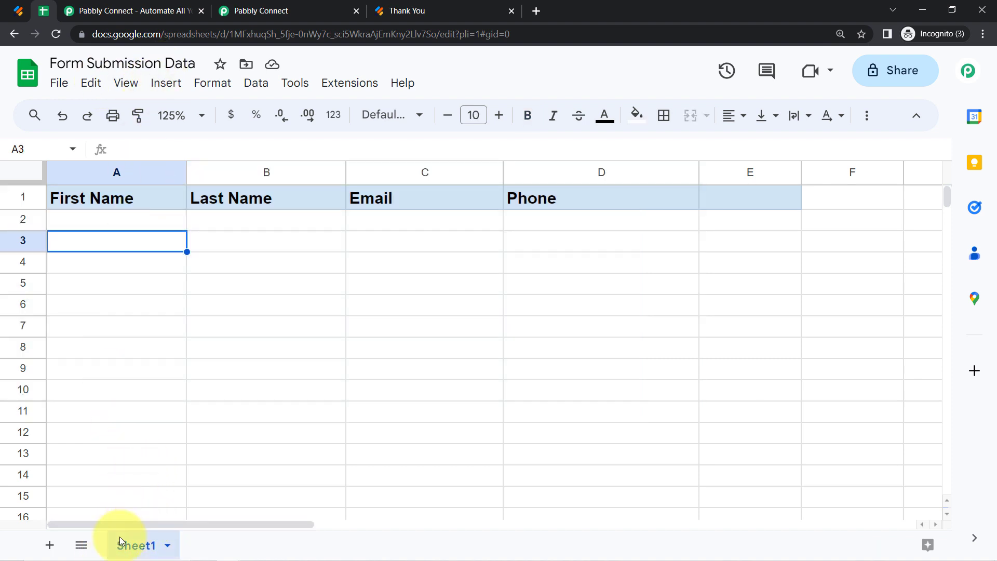
click(306, 11)
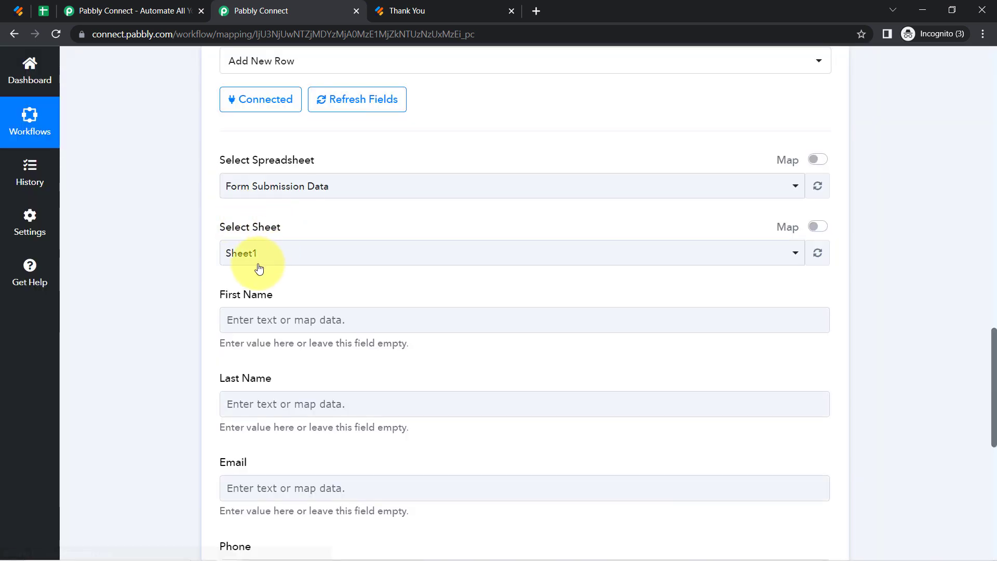
click(250, 257)
click(249, 257)
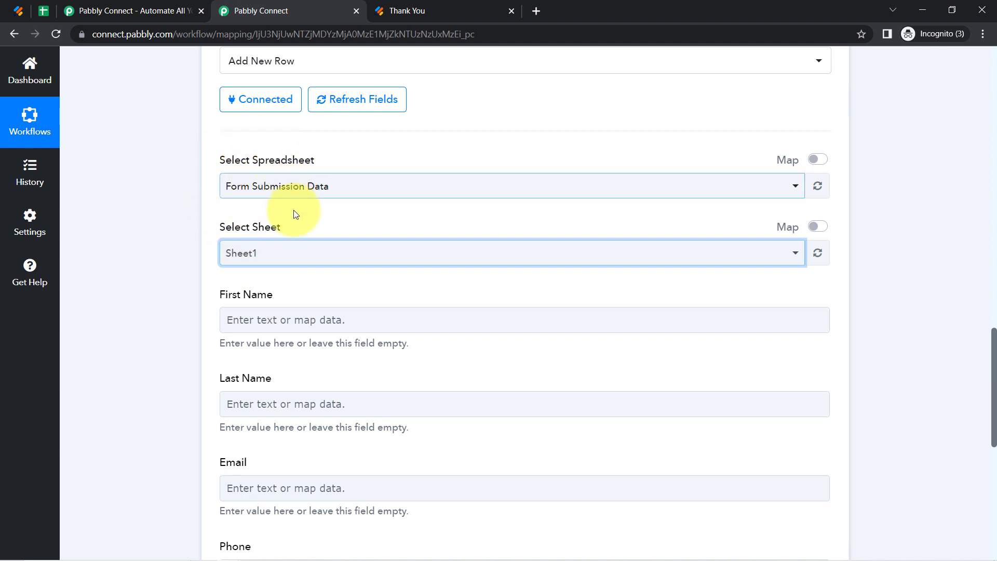
Step: Compare the sheet's First Name, Last Name, Email and Phone headers with the step's fields
click(44, 8)
click(83, 172)
click(228, 161)
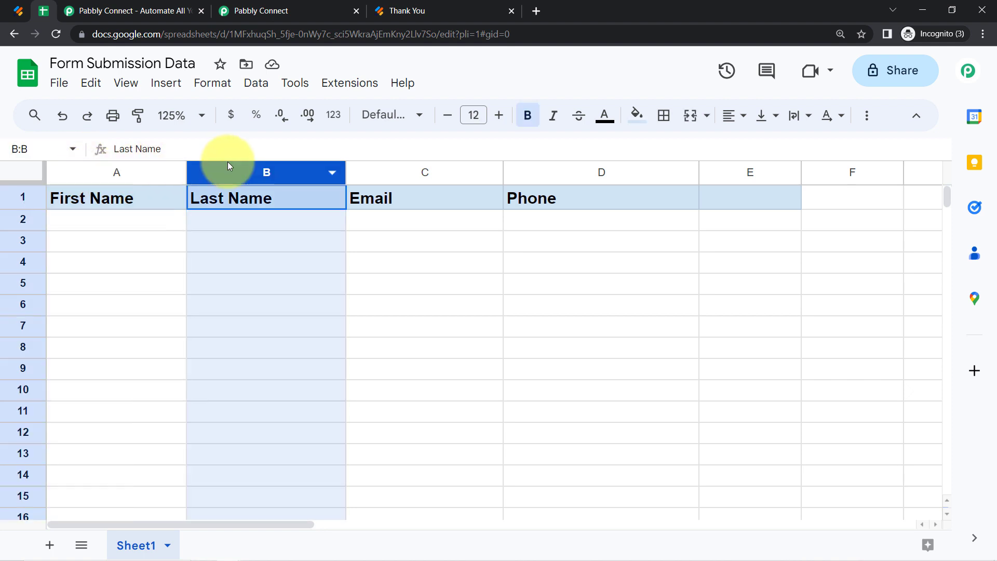
click(471, 163)
click(552, 164)
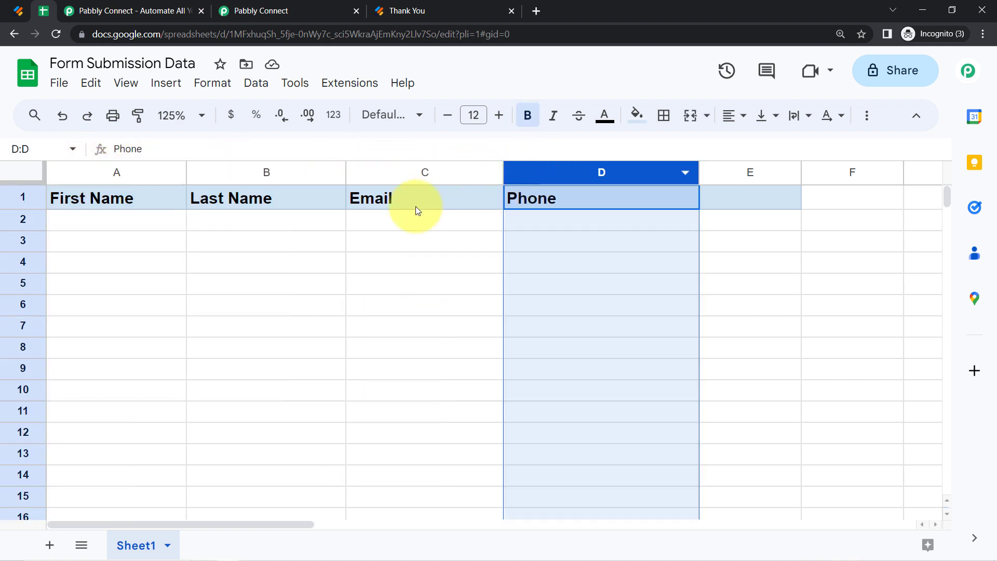
click(261, 10)
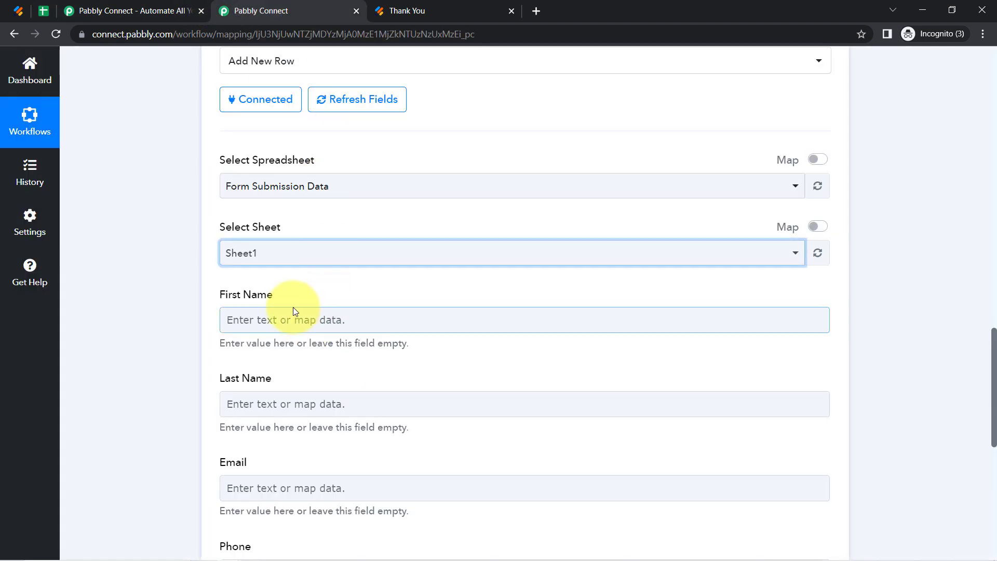
drag(236, 297, 270, 297)
drag(225, 378, 275, 380)
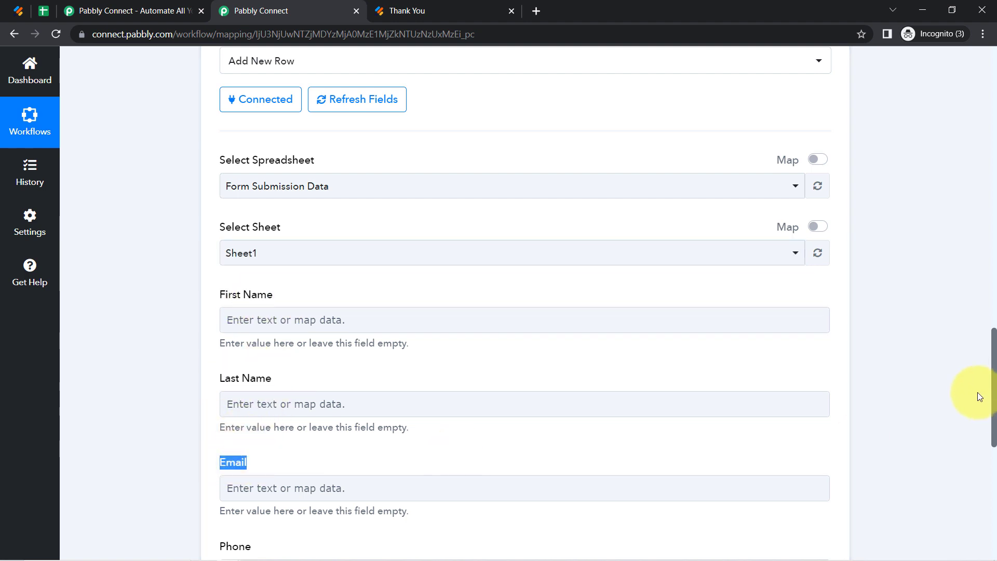
mouse_move(995, 348)
mouse_down()
mouse_move(994, 414)
mouse_move(990, 366)
mouse_up()
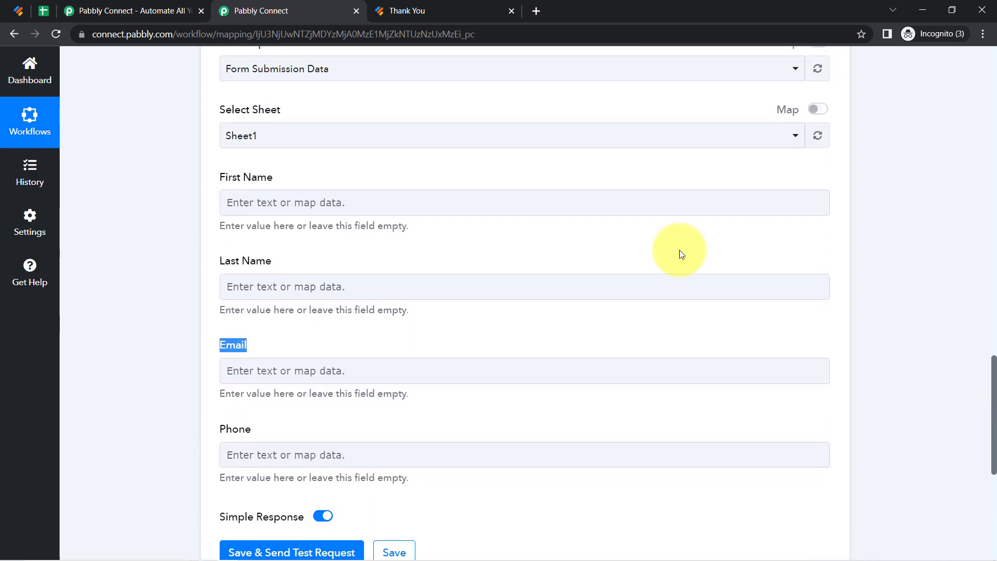
click(40, 9)
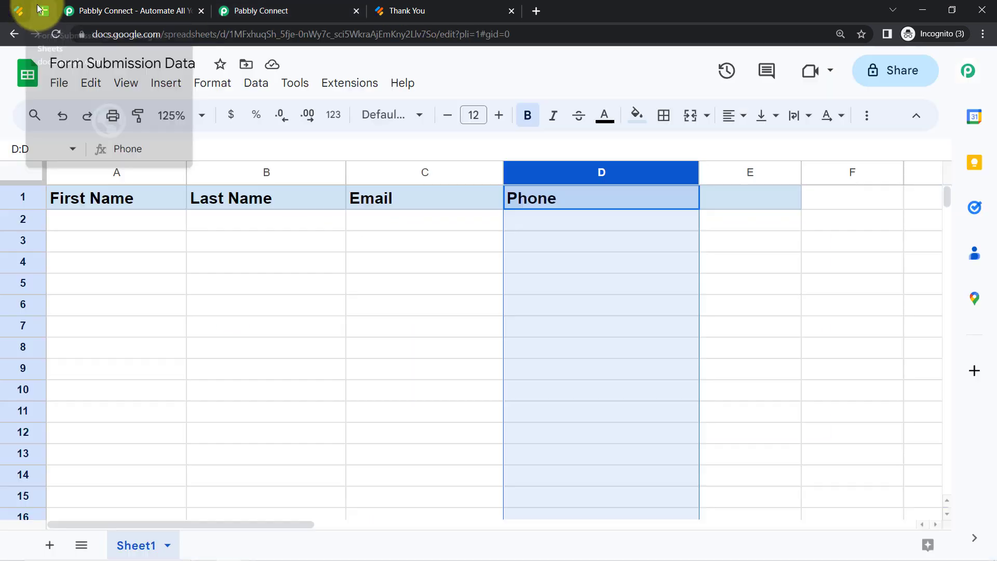
click(109, 223)
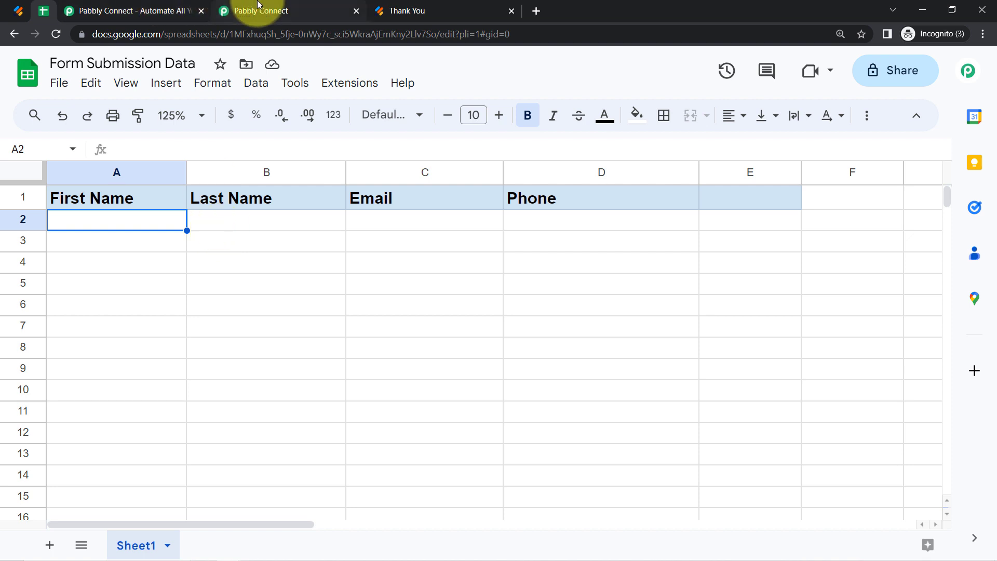
click(239, 10)
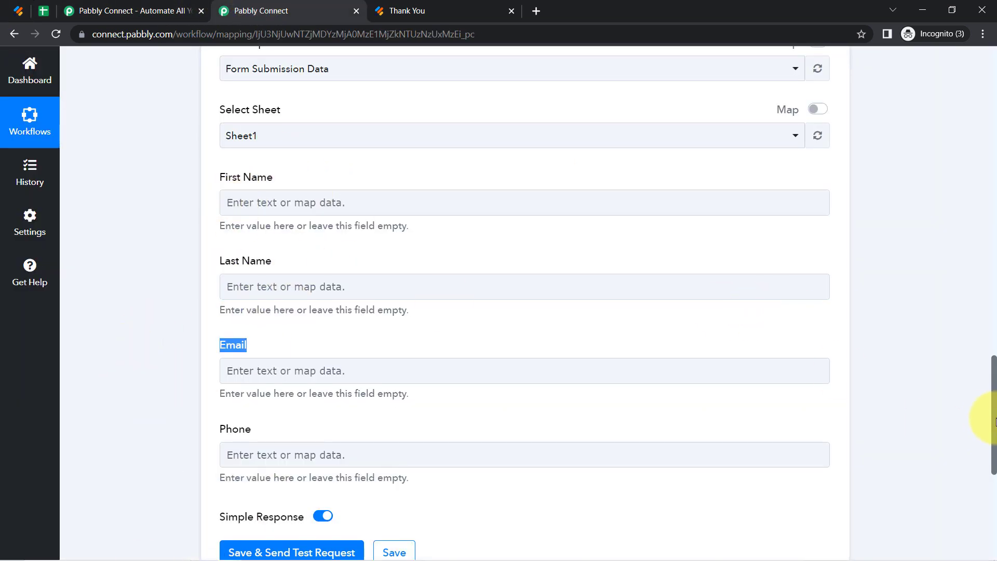
Step: Map the webhook's first name Demo into First Name and last name User into Last Name
drag(995, 421, 983, 240)
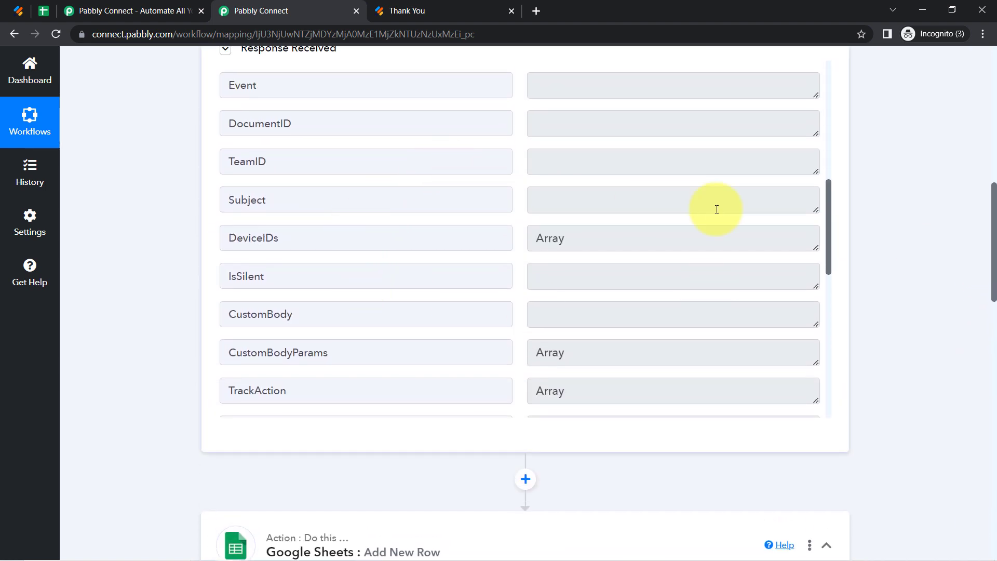
drag(829, 185, 828, 253)
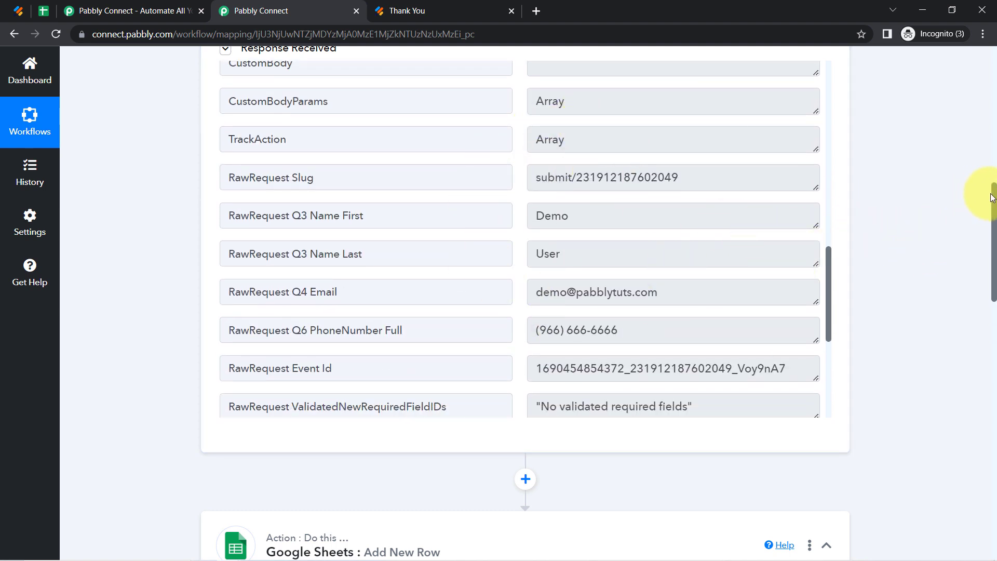
drag(995, 196, 982, 391)
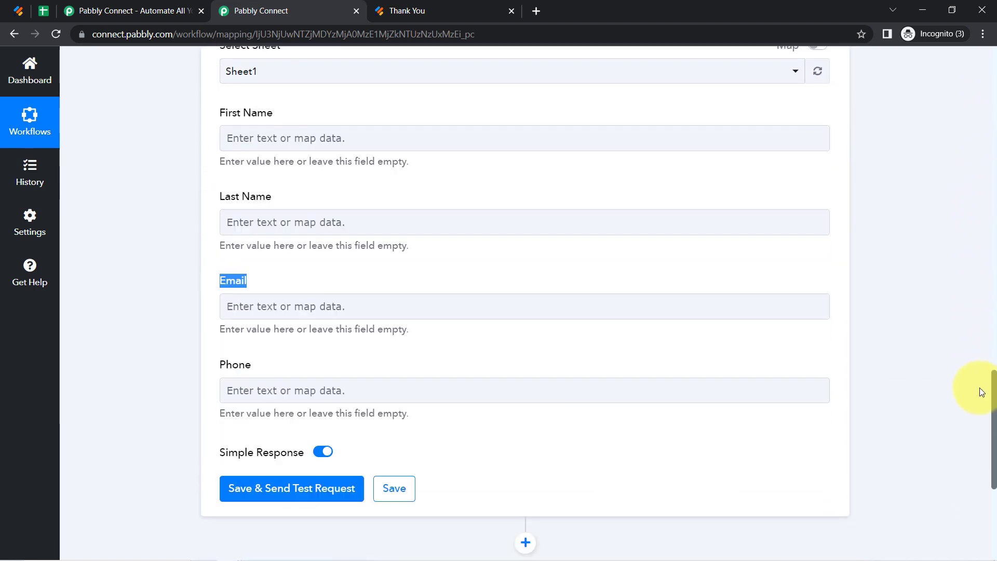
click(259, 138)
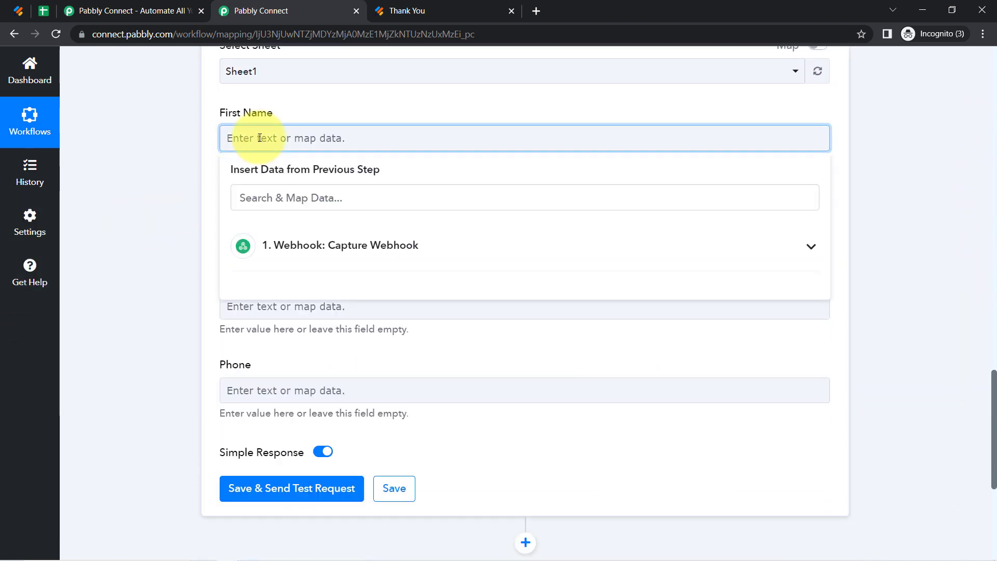
click(288, 244)
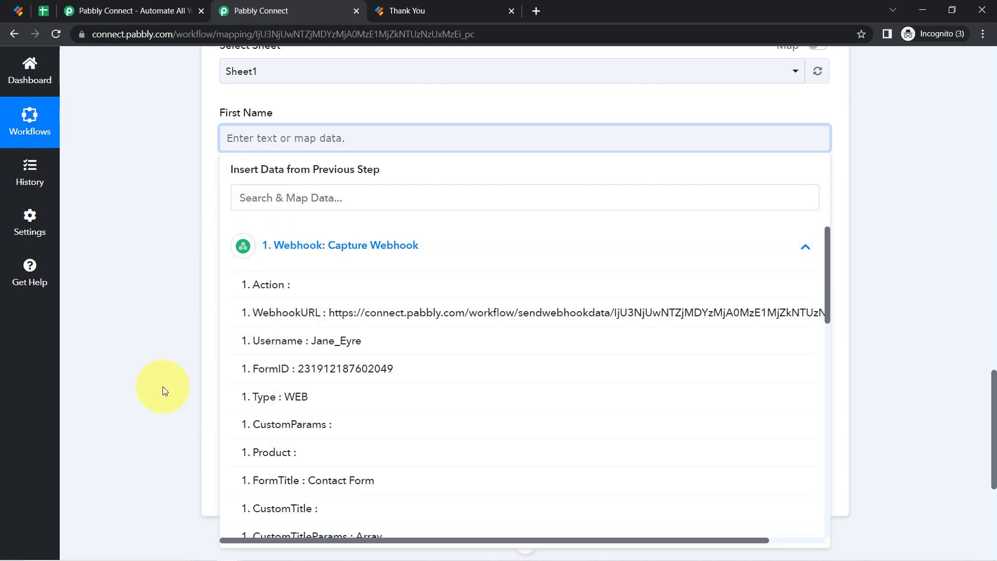
click(255, 197)
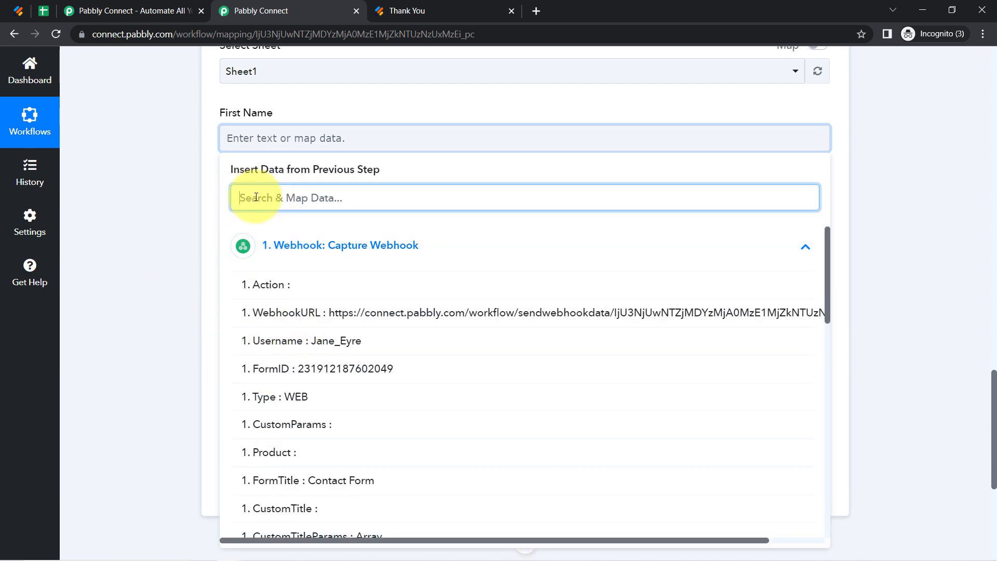
text(dem)
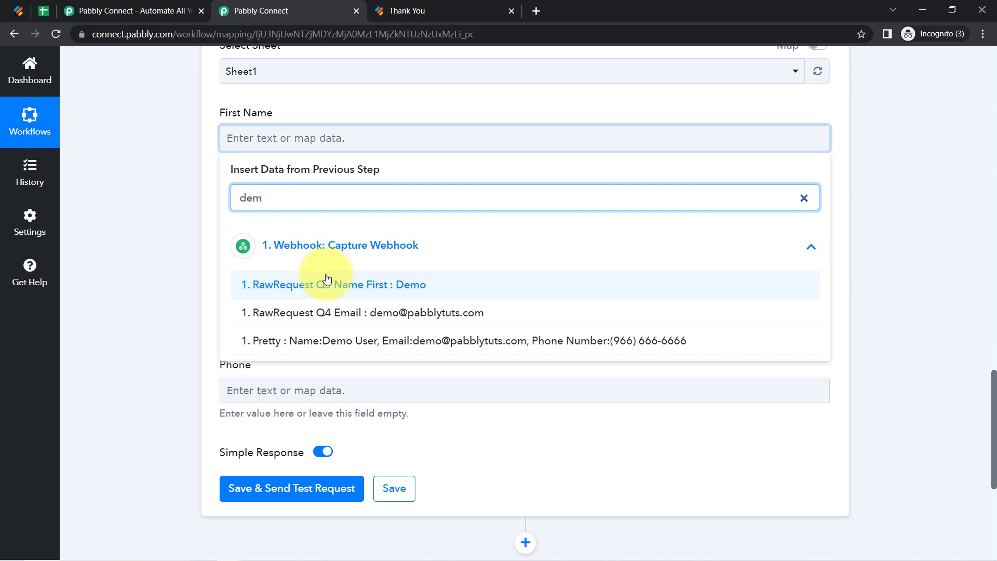
click(327, 287)
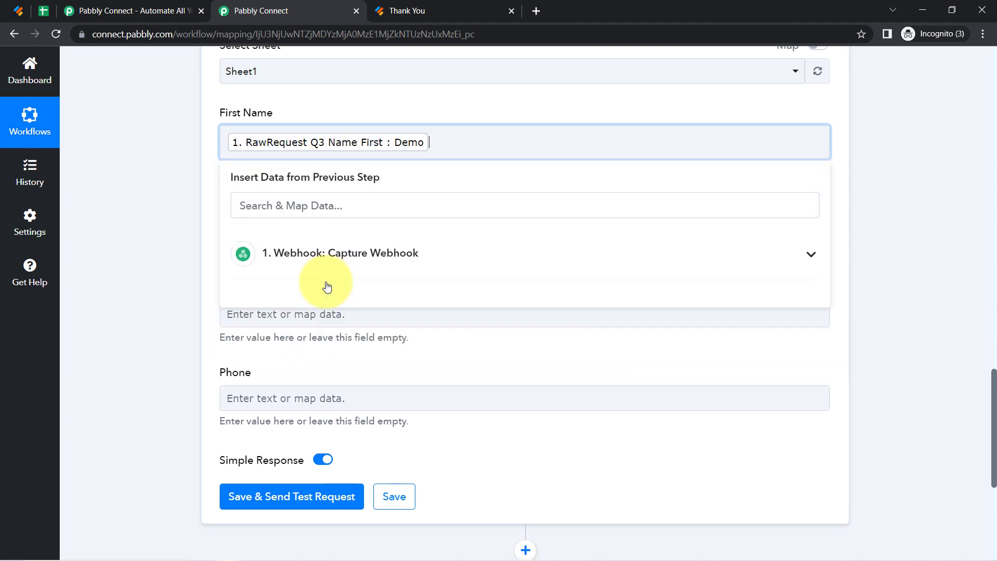
click(188, 195)
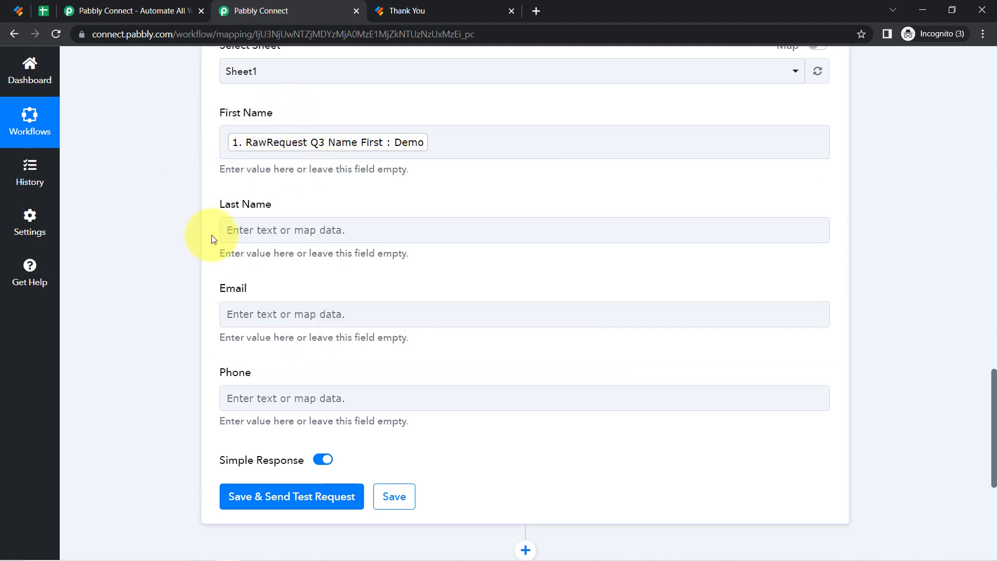
click(244, 232)
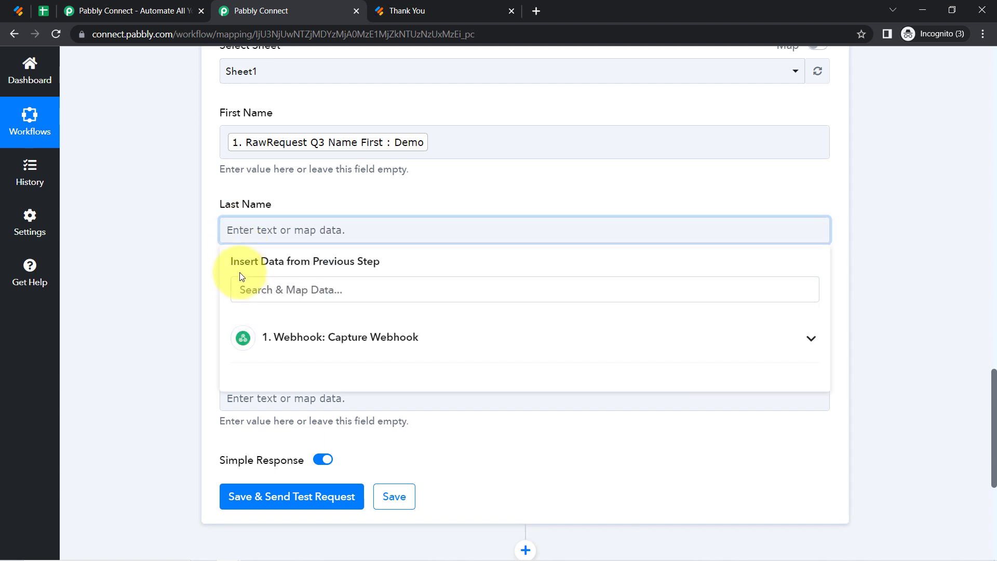
click(246, 285)
text(user)
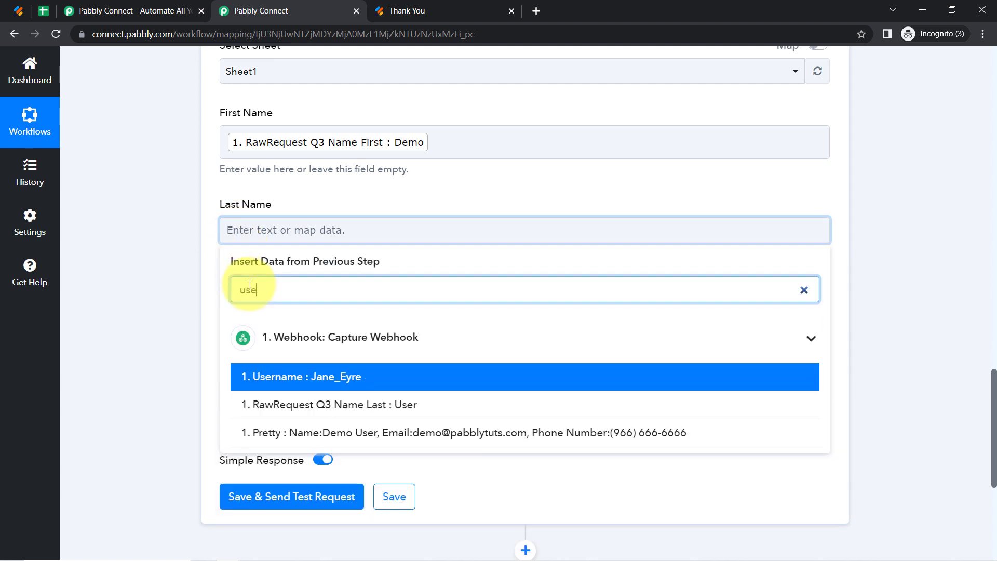
click(267, 404)
click(179, 304)
Step: Map the webhook email into Email and the full phone number, found by searching '96', into Phone
click(241, 322)
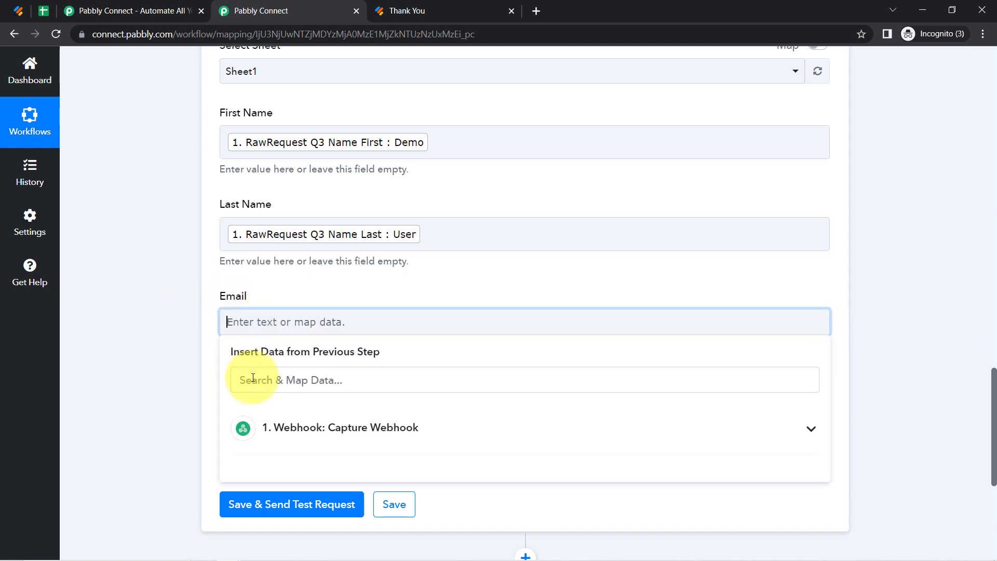
click(251, 383)
text(@)
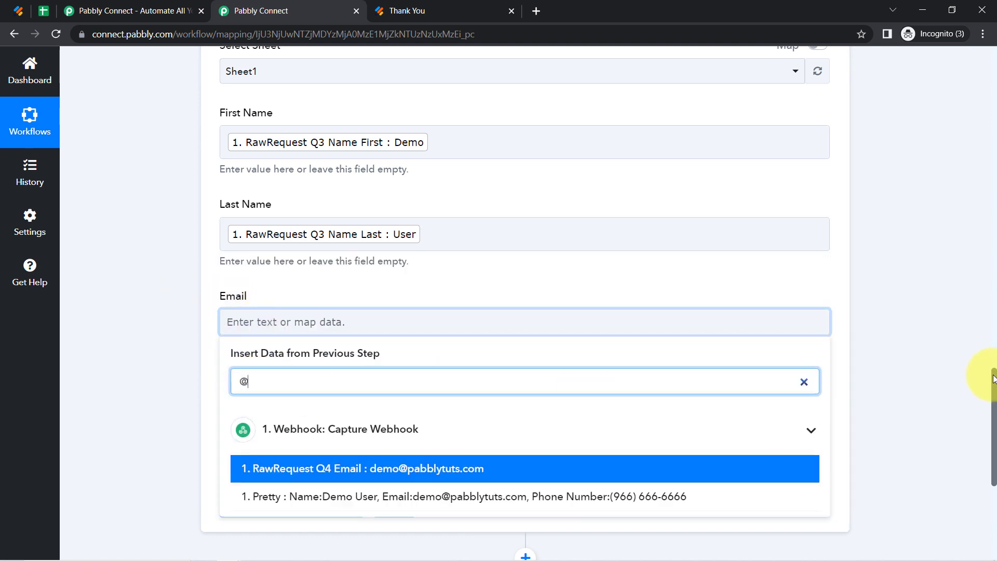
drag(993, 378, 993, 415)
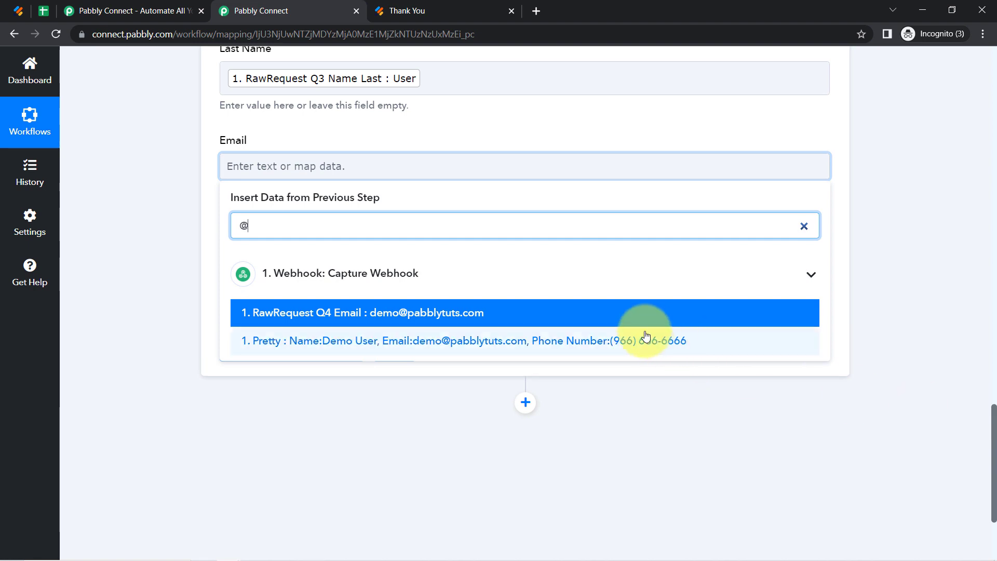
click(474, 313)
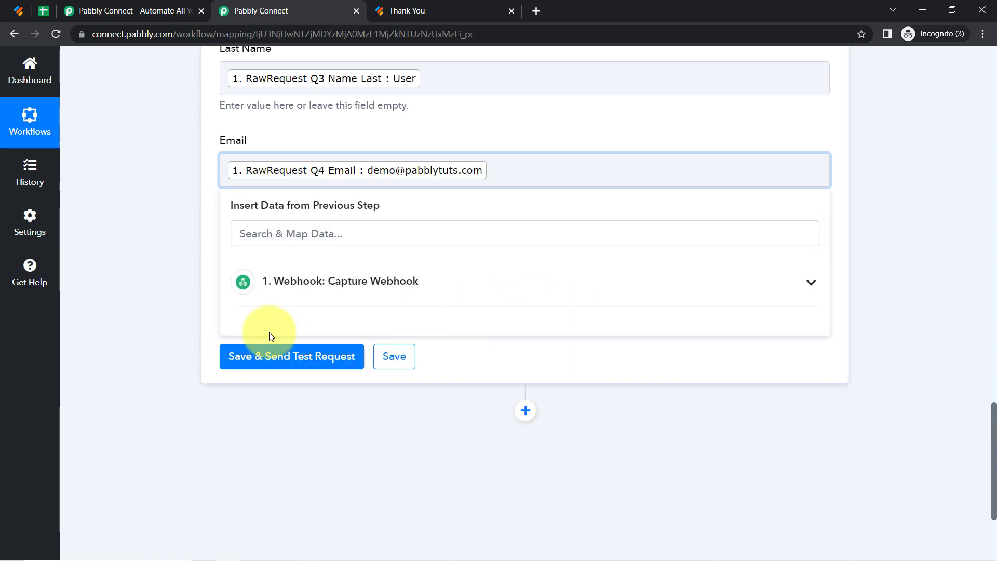
click(8, 5)
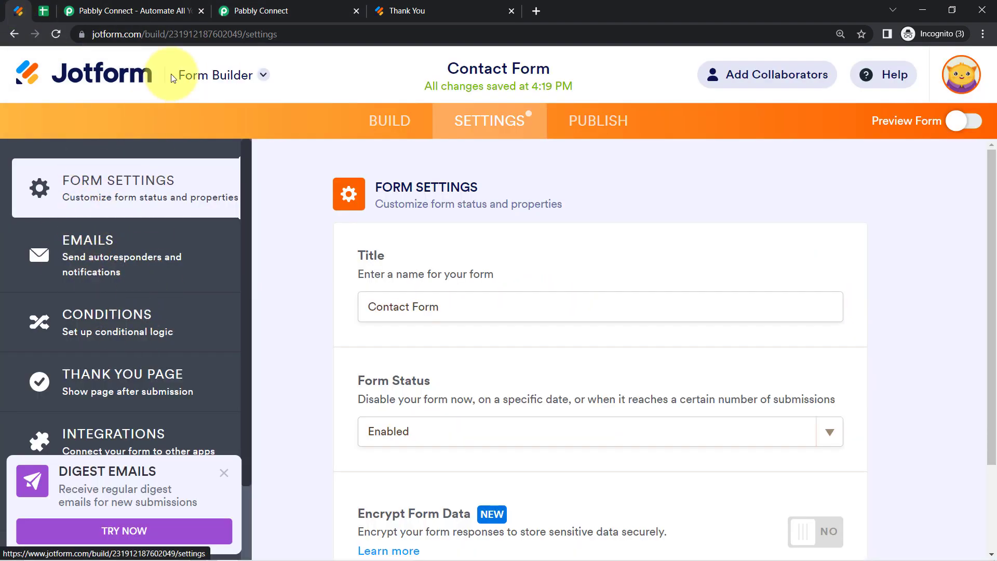
click(236, 11)
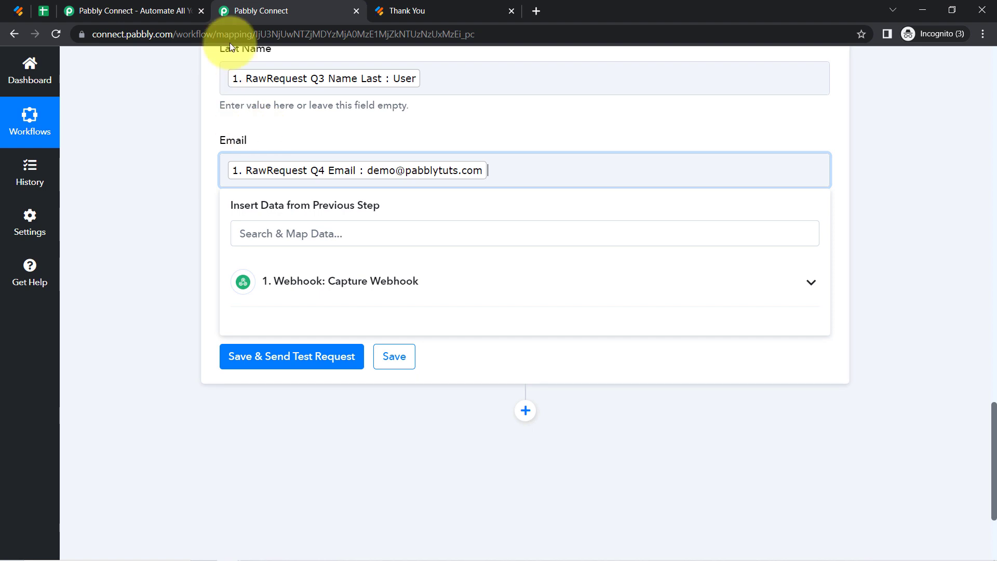
click(145, 178)
click(260, 259)
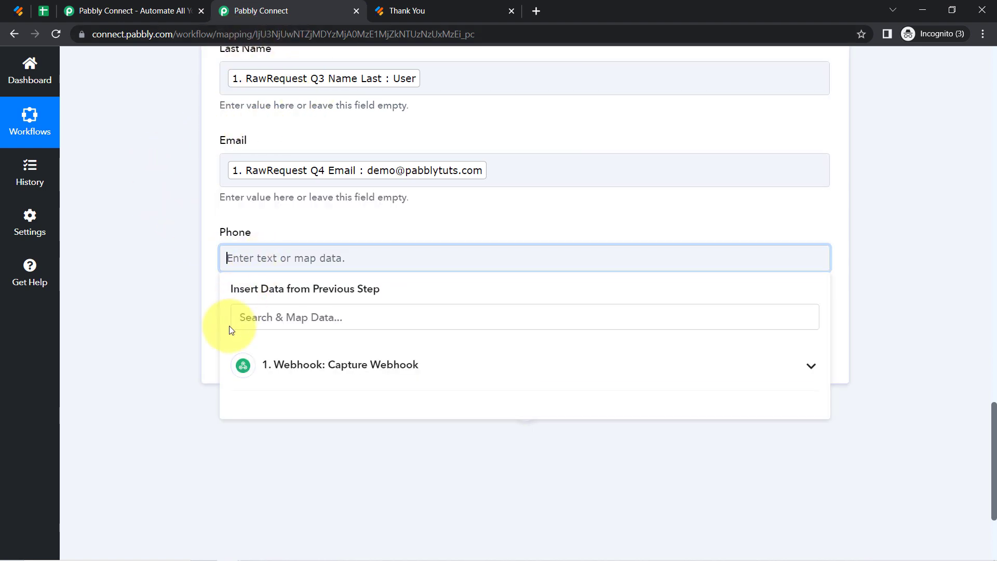
click(256, 316)
text(96)
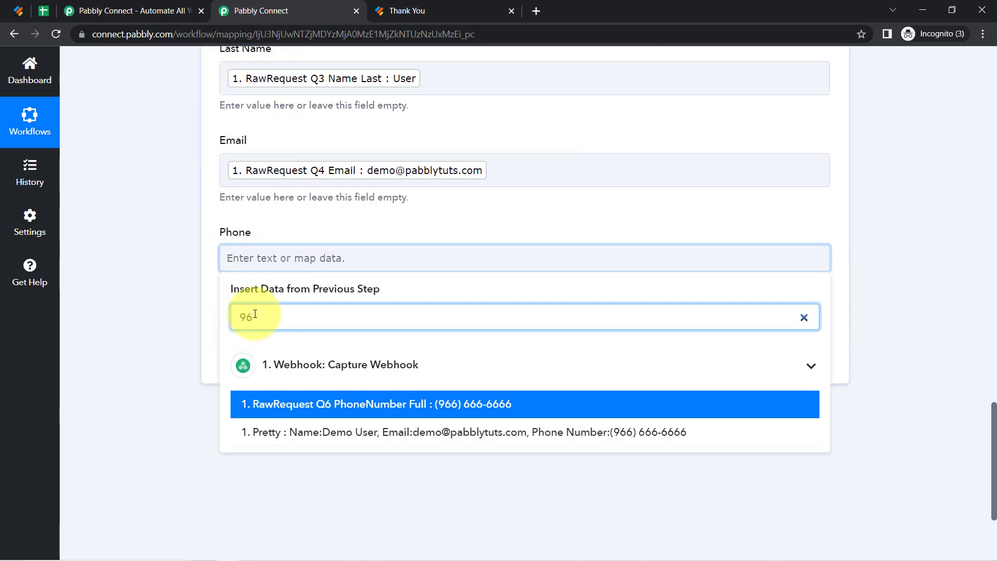
click(279, 404)
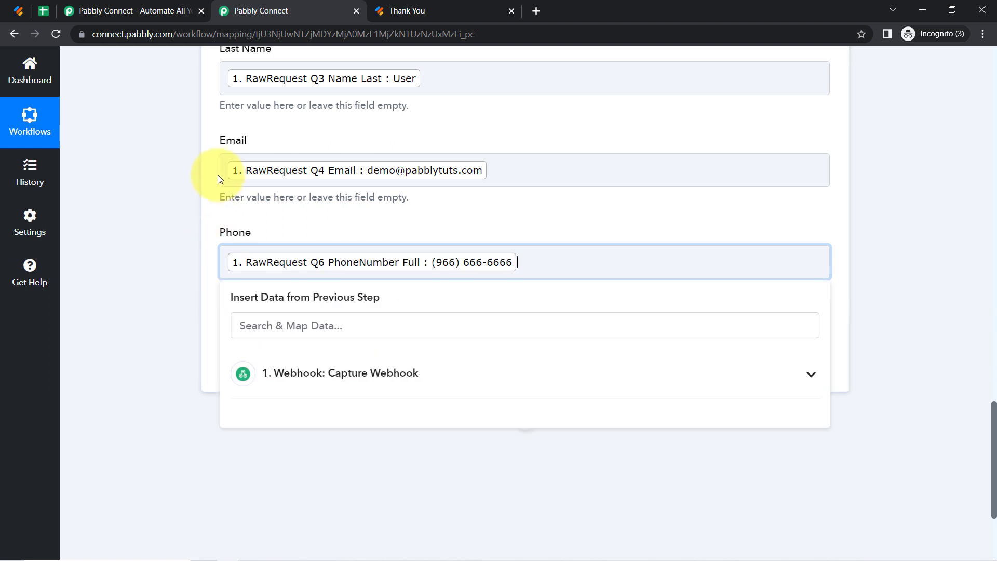
click(158, 210)
click(531, 175)
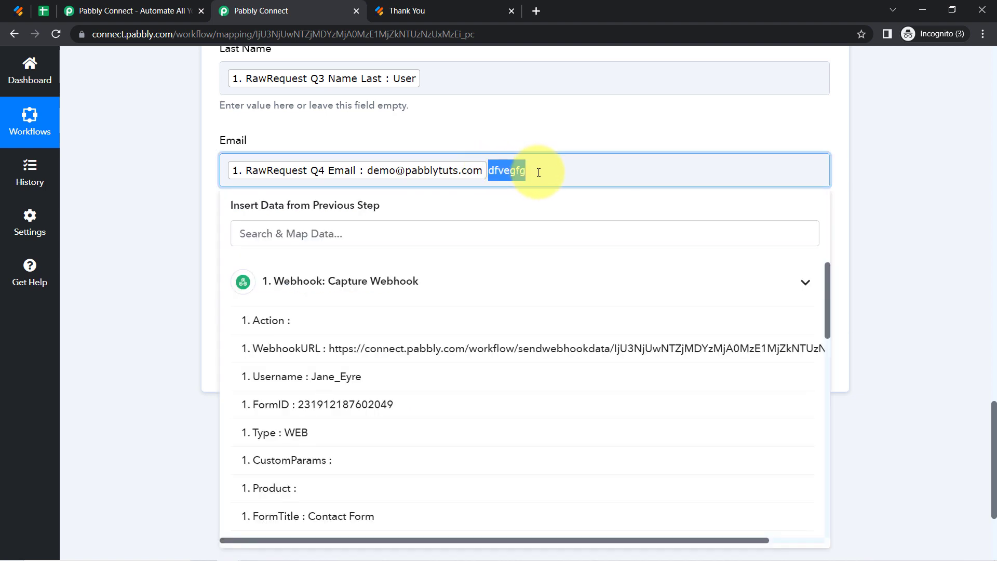
Step: Send a test request that writes one row to Sheet1!A2:D2 of the spreadsheet
click(18, 10)
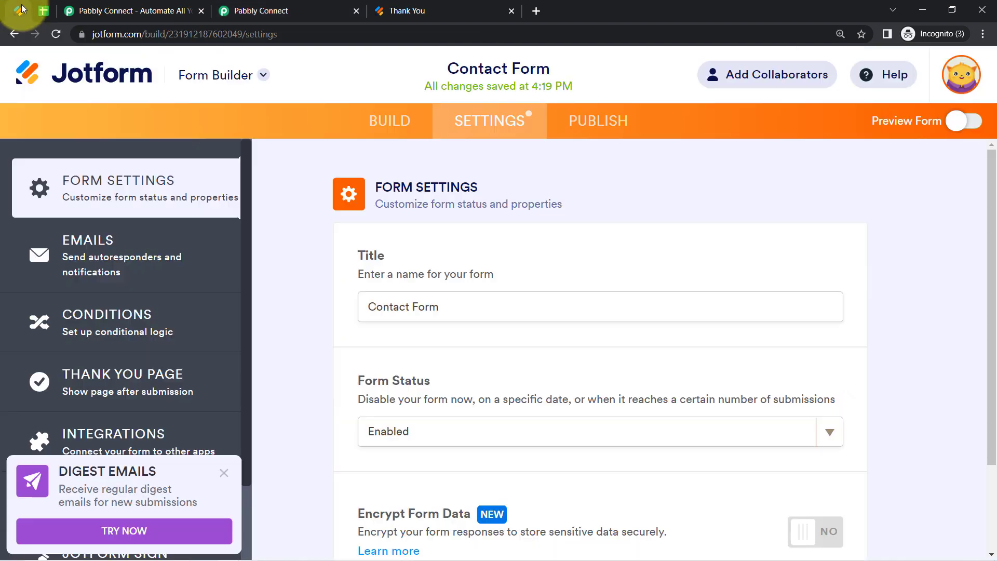
click(300, 6)
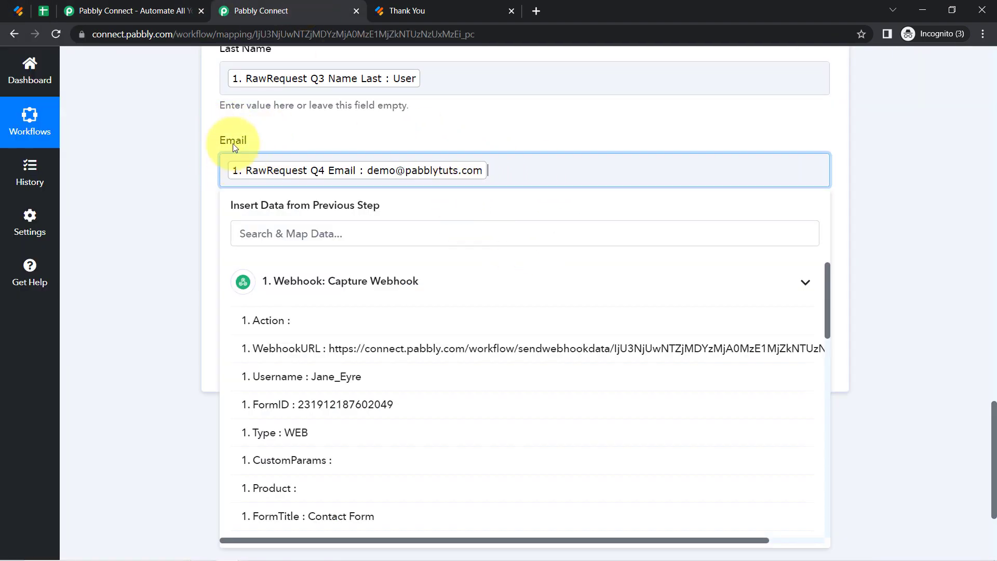
click(43, 11)
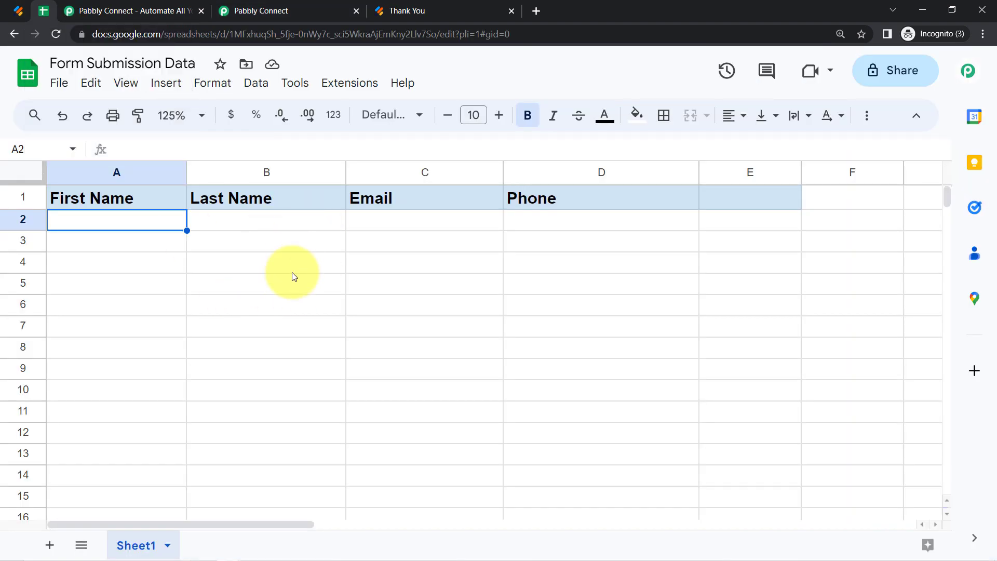
click(293, 263)
click(284, 7)
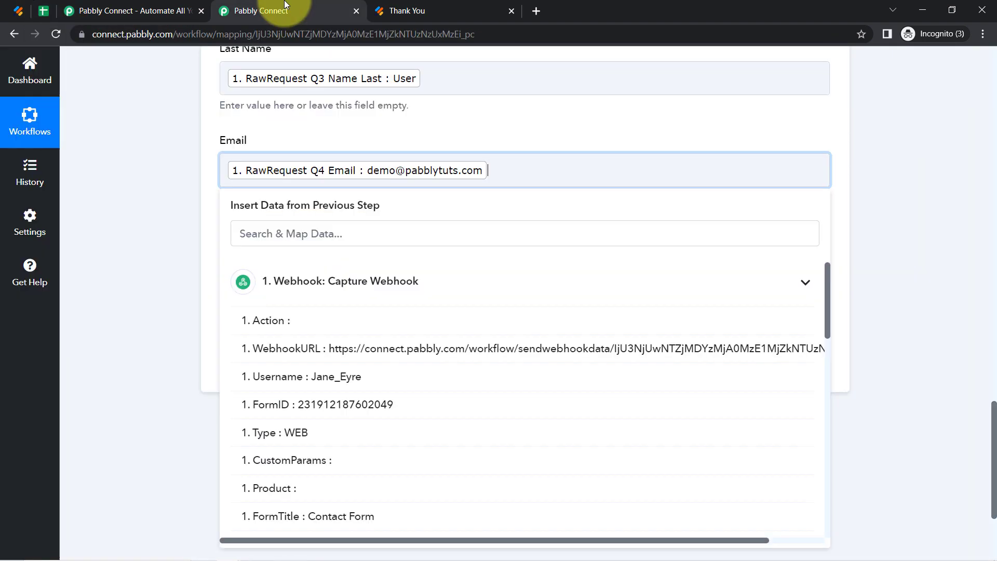
click(190, 229)
scroll(177, 300, down, 4)
click(262, 186)
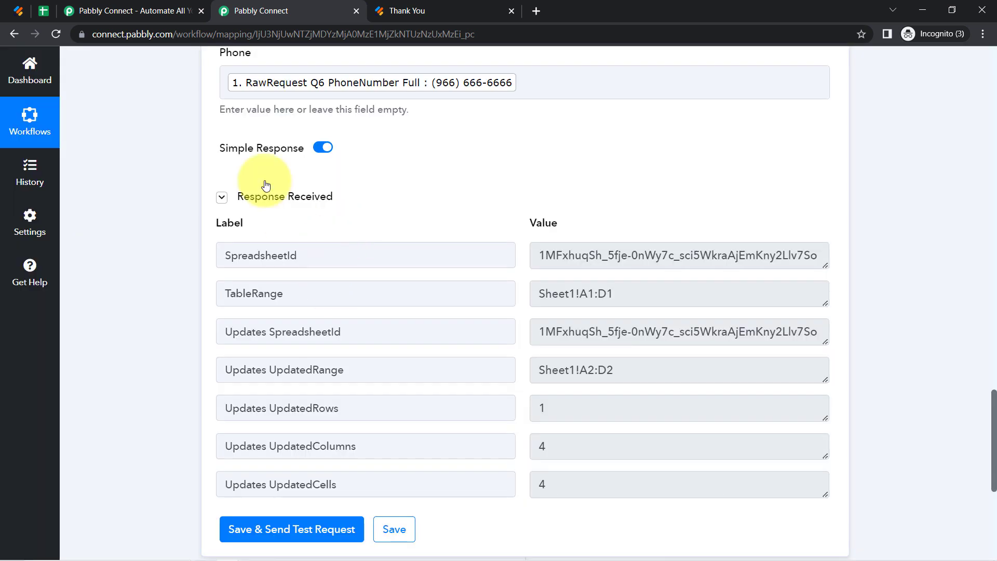
Step: Reset row 2's fill colour and remove its bold formatting
click(42, 7)
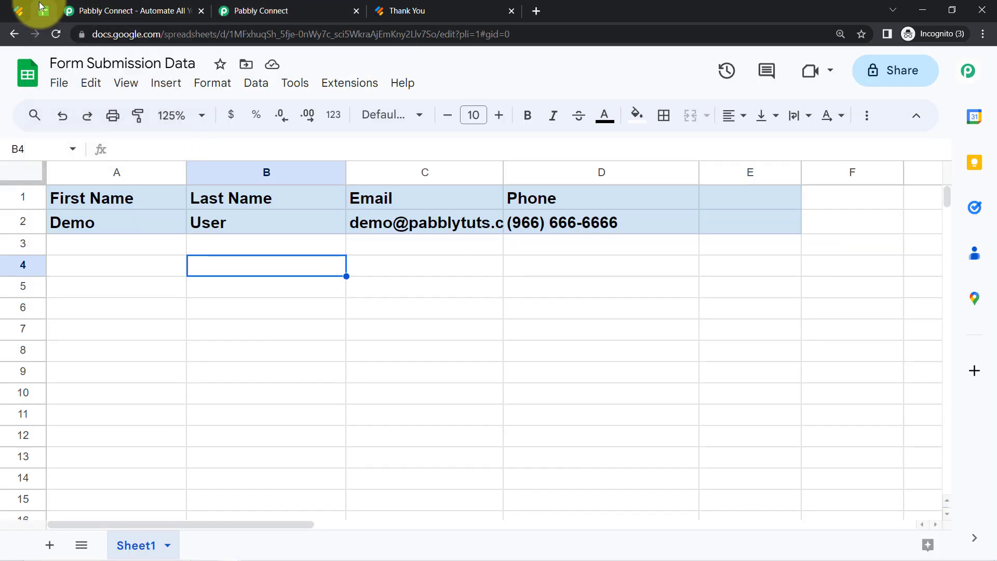
click(118, 332)
click(23, 222)
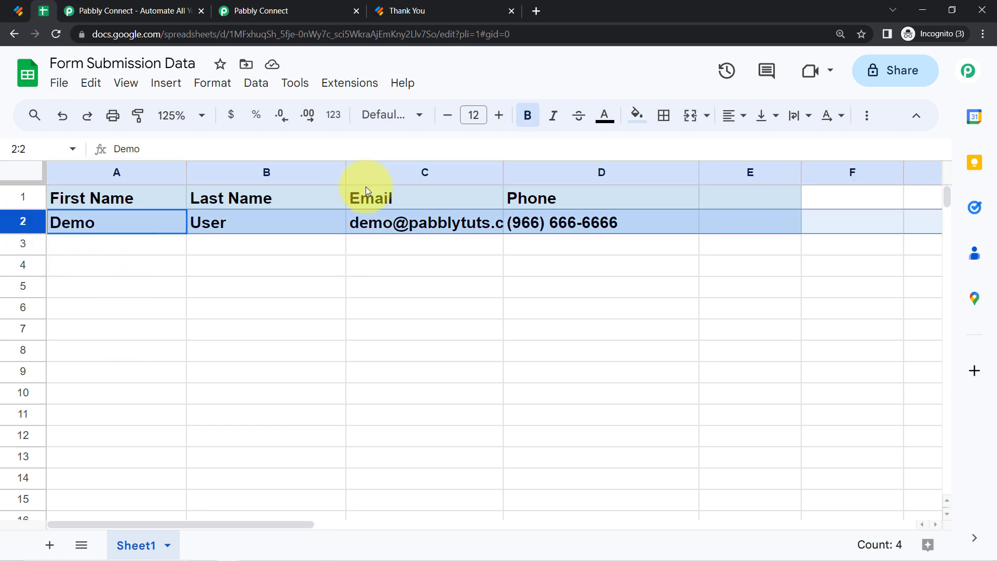
click(639, 119)
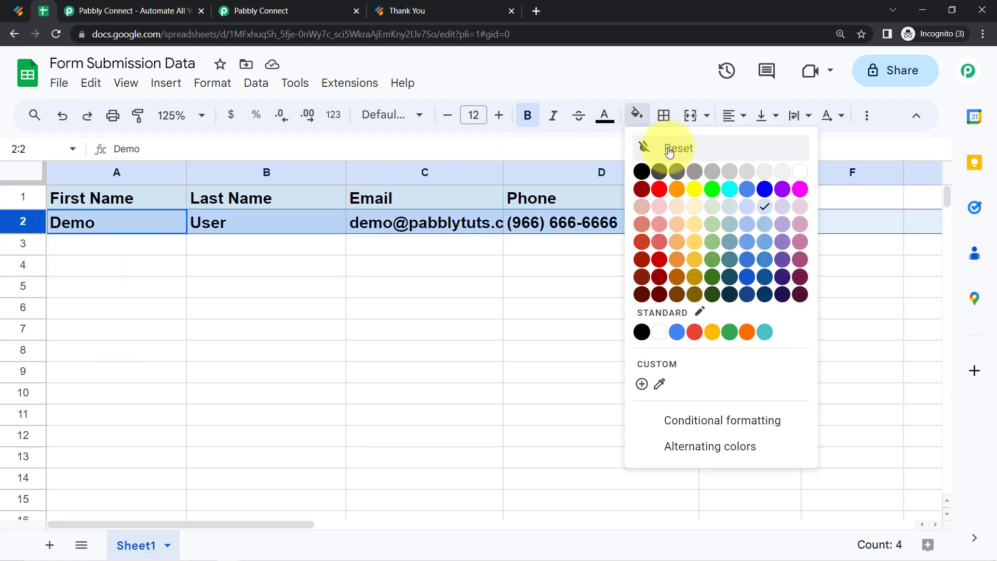
click(670, 83)
click(720, 117)
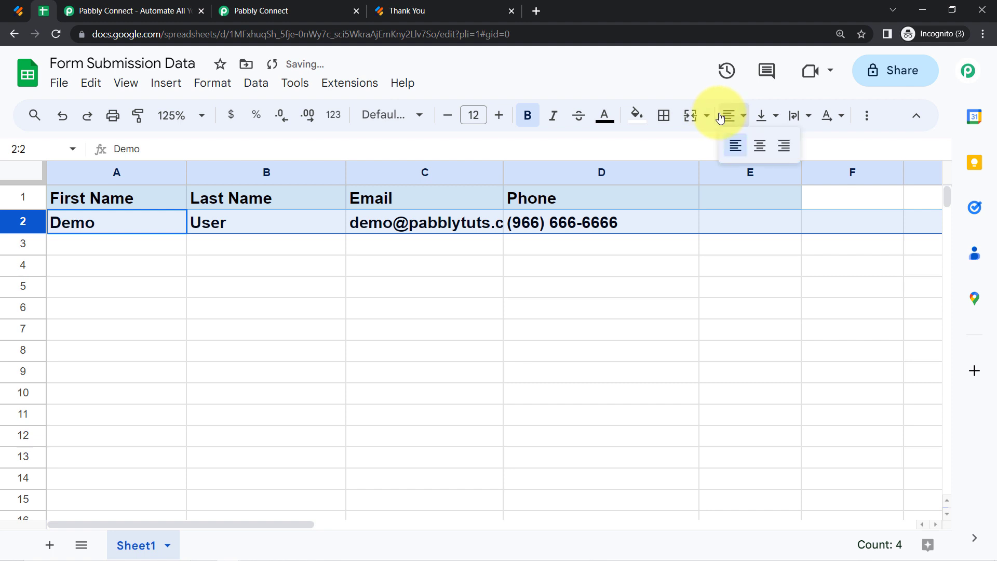
click(529, 114)
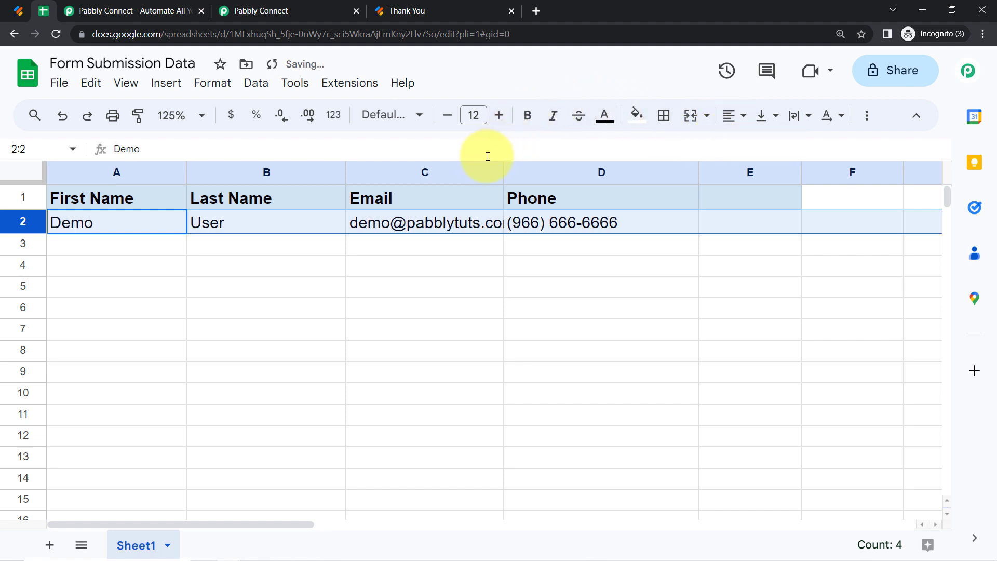
Step: Widen column C to show the full email and check the A2–D2 values
drag(504, 173, 591, 174)
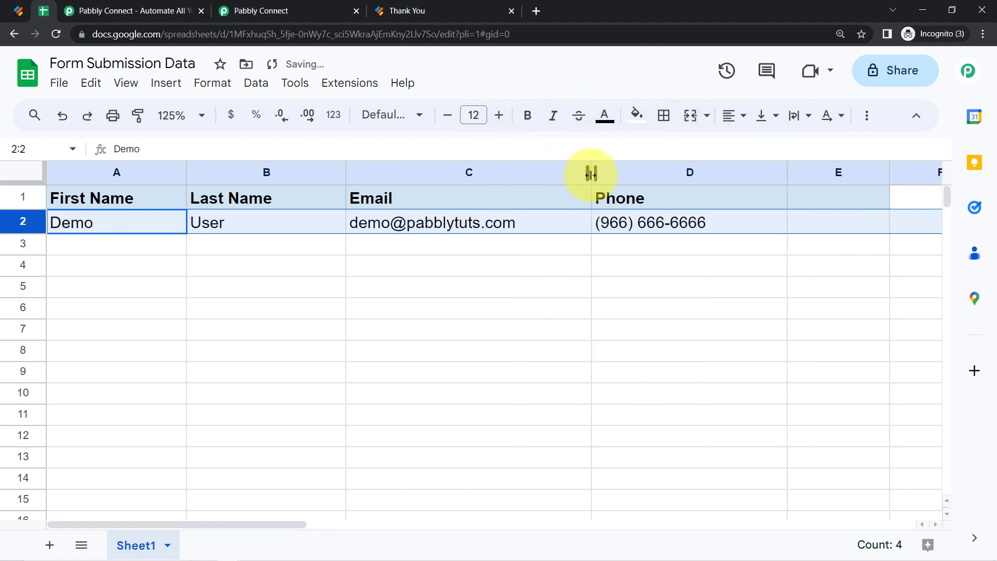
click(377, 327)
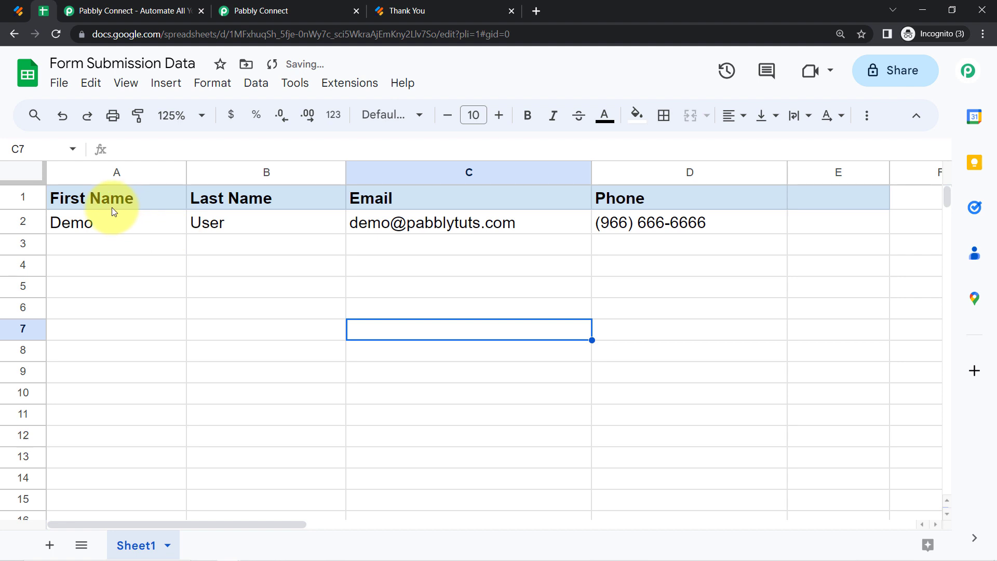
click(92, 226)
click(221, 220)
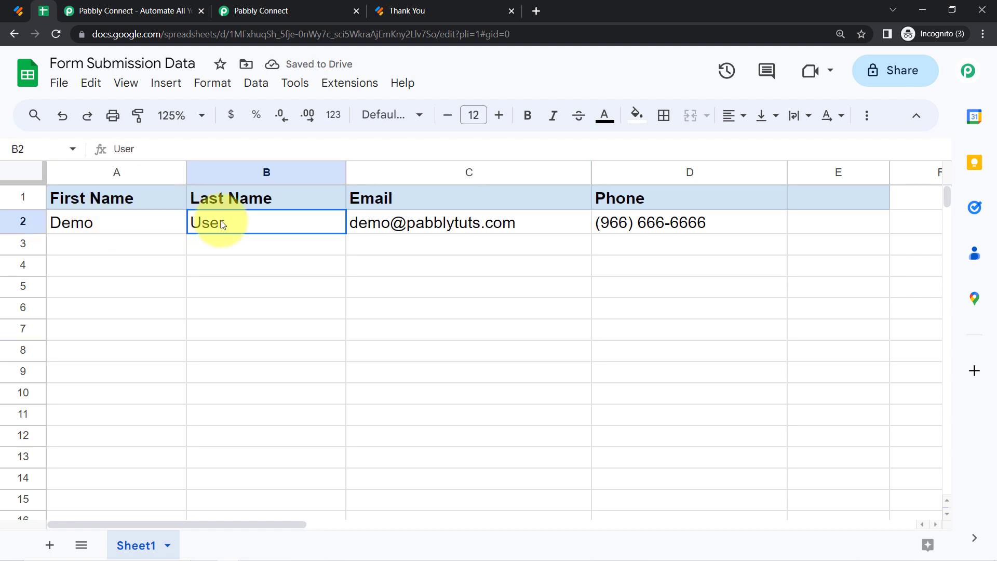
click(395, 232)
click(638, 224)
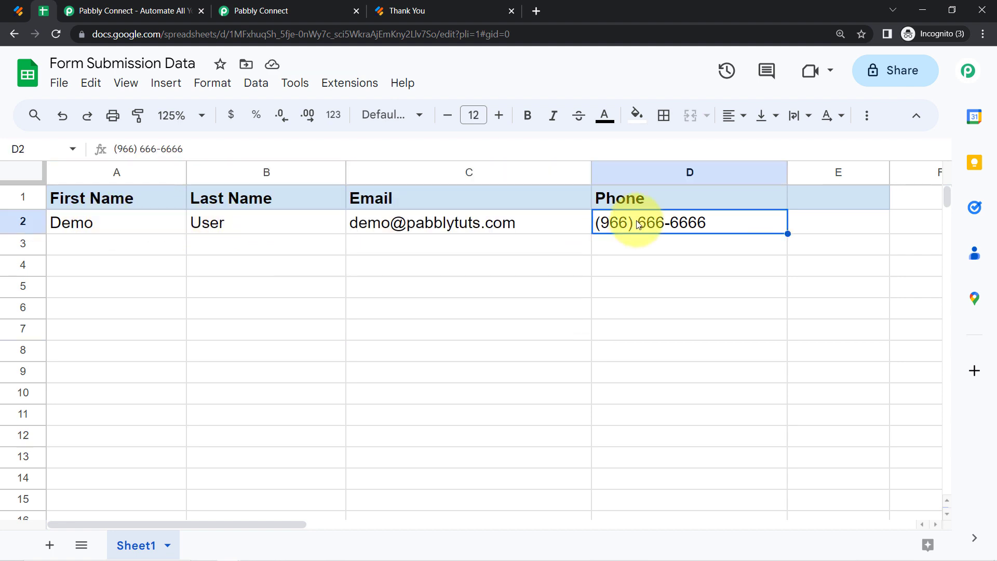
Step: Collapse both the Webhook trigger and Google Sheets action steps
click(18, 10)
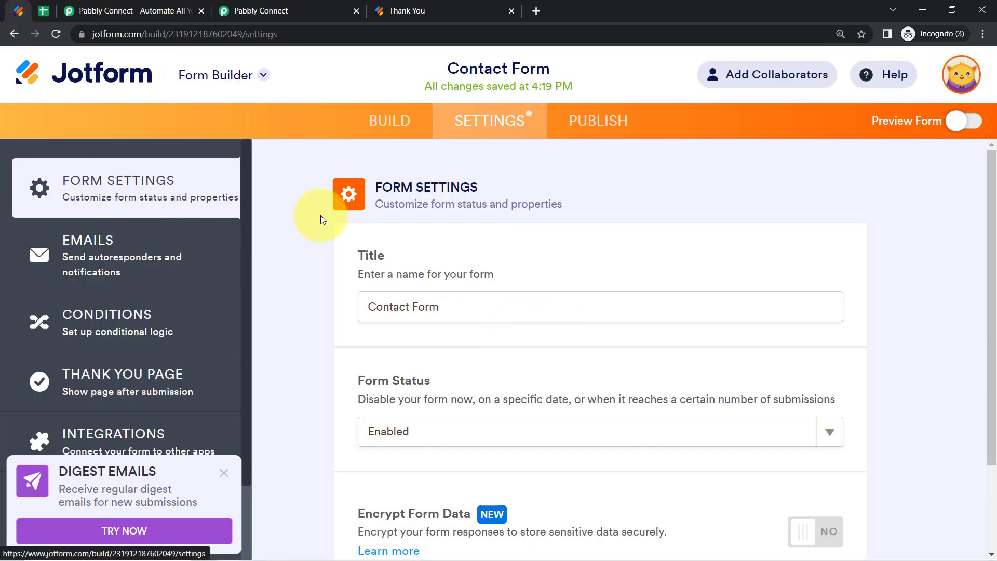
click(275, 10)
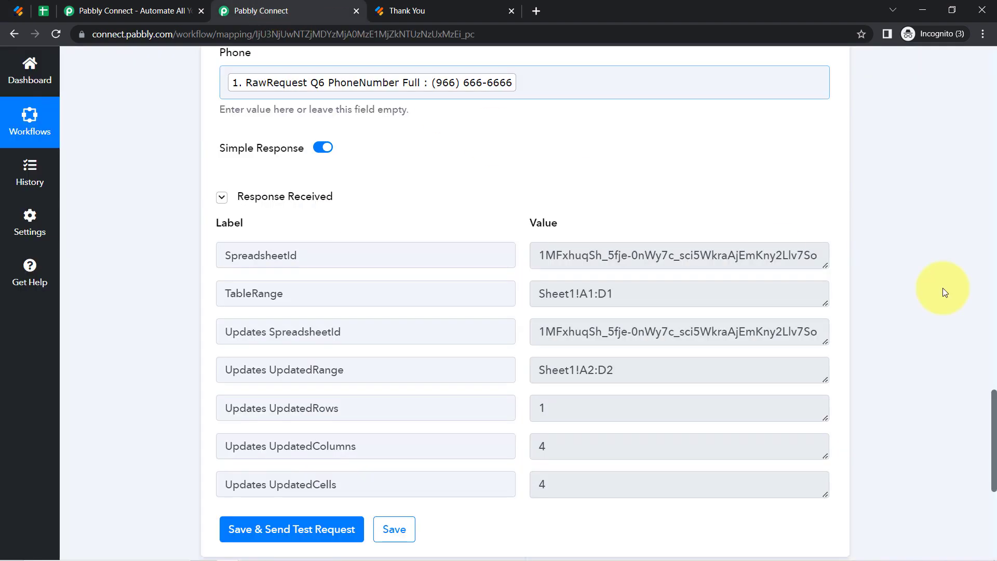
drag(995, 448, 950, 99)
click(281, 223)
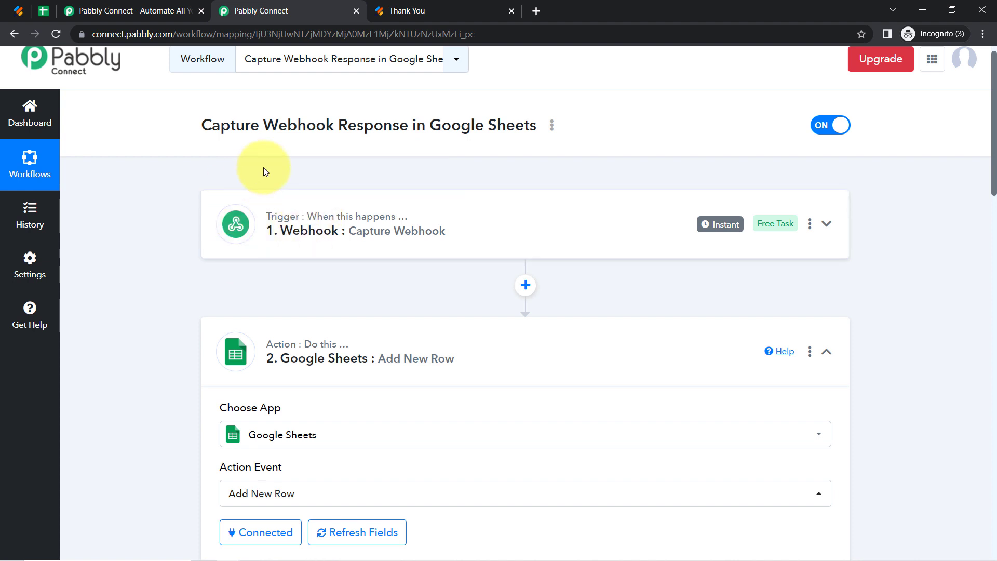
click(319, 381)
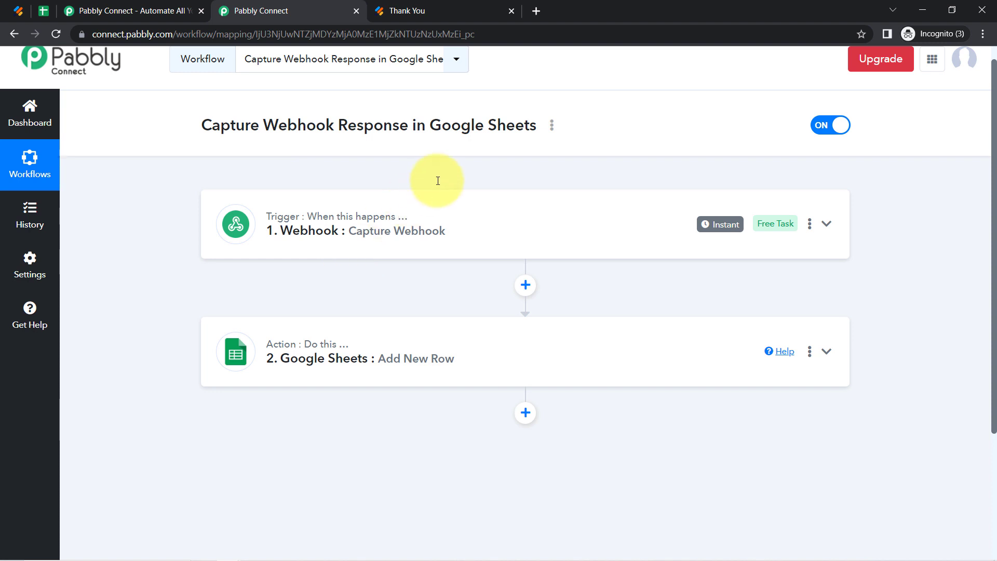
Step: Copy the workflow's share link from the Share Workflow window and close it
click(551, 128)
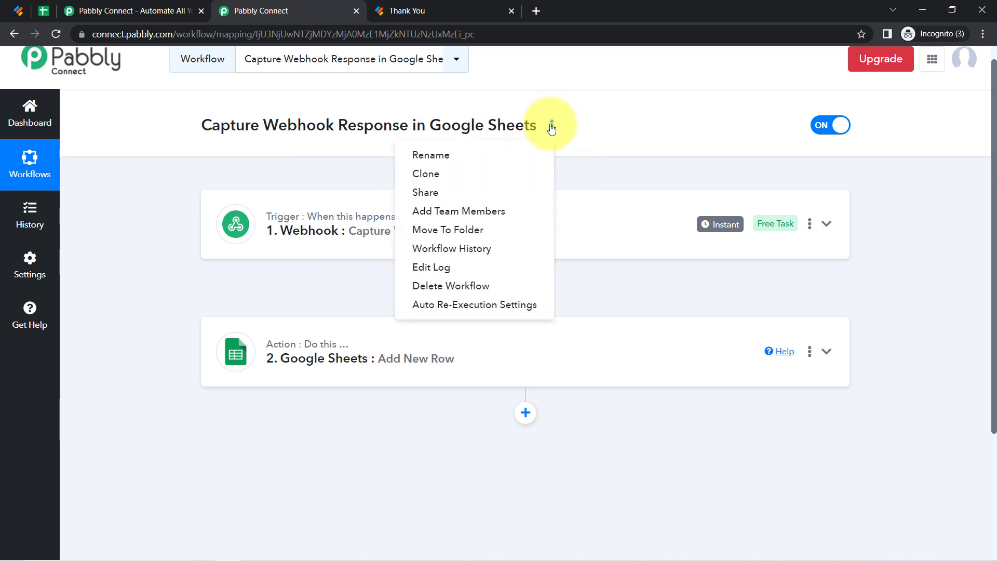
click(473, 194)
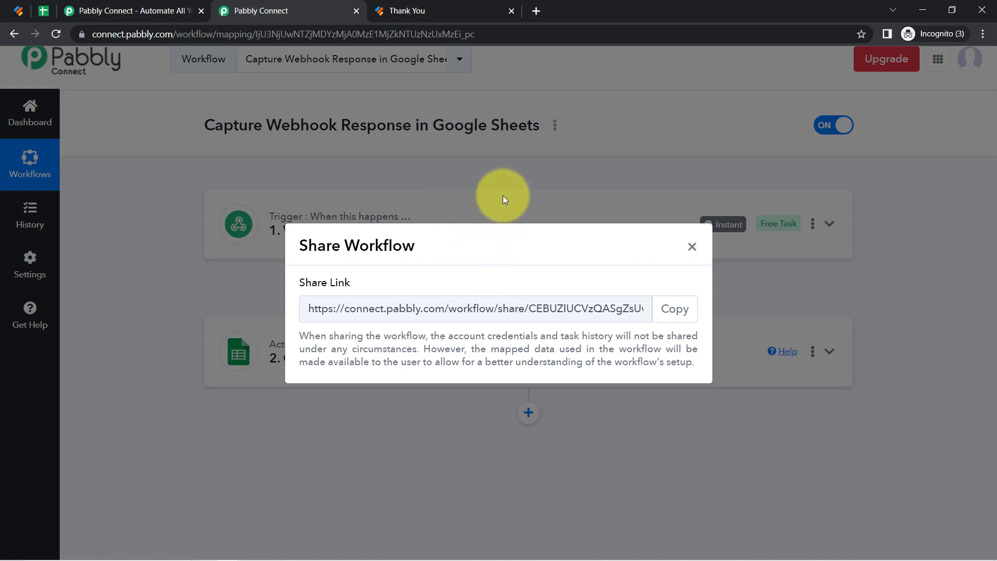
click(677, 311)
click(689, 247)
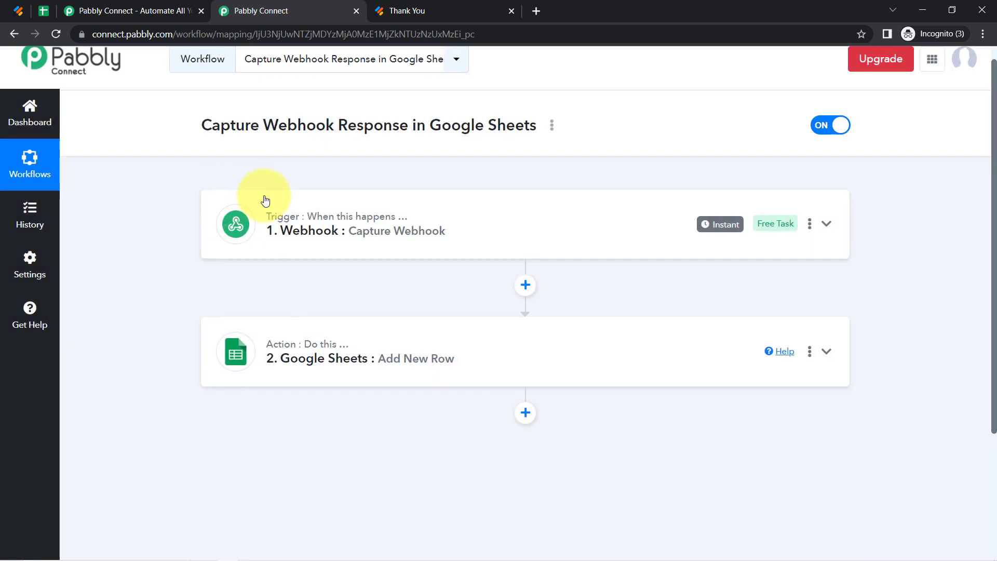